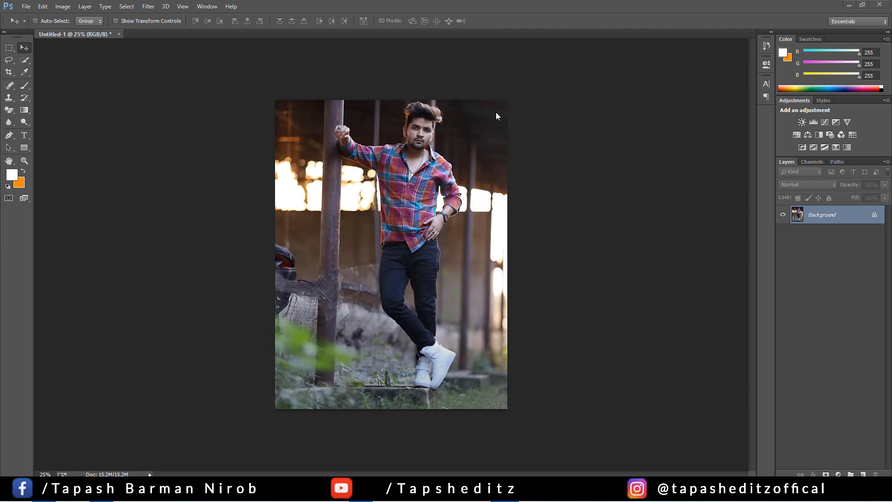
Unlock the Background layer so the photo becomes an editable layer
{"action": "left_click", "coordinate": [874, 214]}
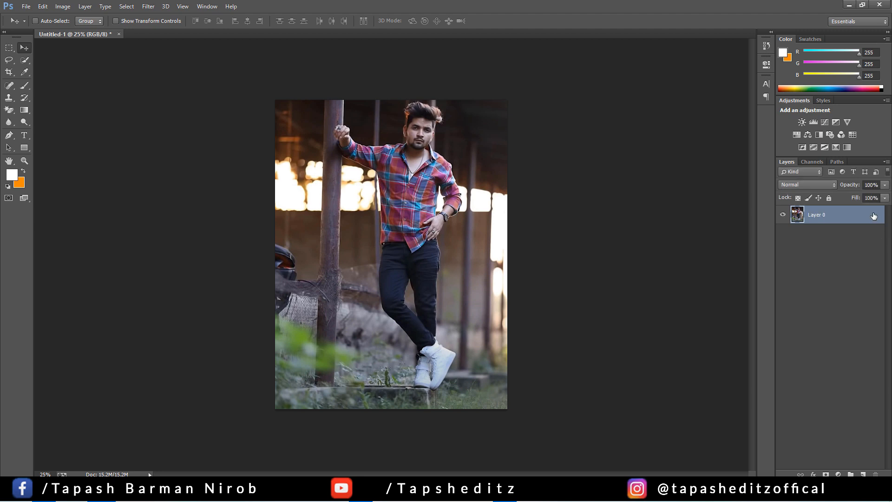
{"action": "key", "text": "ctrl+plus"}
{"action": "key", "text": "ctrl+plus"}
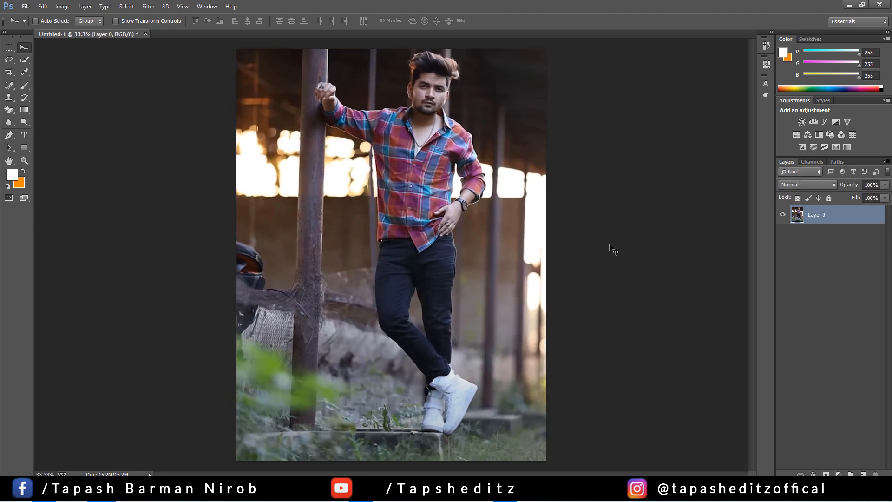
Touch up the man's forehead with the Spot Healing Brush at size 40 and set its type to Proximity Match
{"action": "left_click_drag", "start_coordinate": [9, 85], "coordinate": [36, 92]}
{"action": "left_click", "coordinate": [36, 90]}
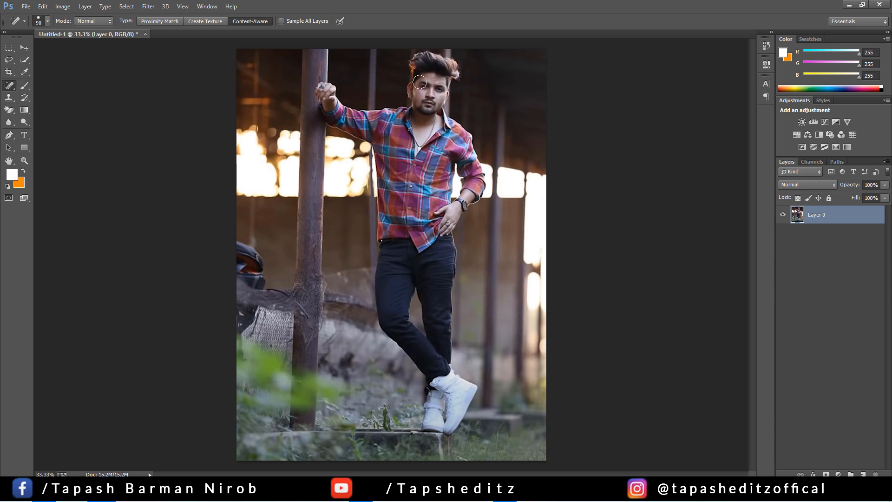
{"action": "key", "text": "bracketleft"}
{"action": "key", "text": "bracketleft"}
{"action": "key", "text": "bracketleft"}
{"action": "key", "text": "bracketleft"}
{"action": "key", "text": "bracketleft"}
{"action": "left_click", "coordinate": [434, 76]}
{"action": "left_click", "coordinate": [169, 21]}
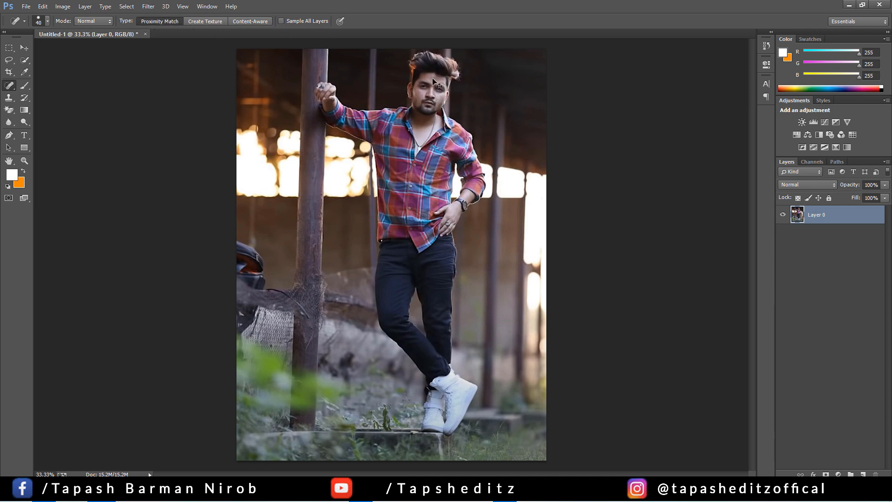
Reduce the Spot Healing Brush to size 20 for fine retouching on the face
{"action": "key", "text": "ctrl+plus"}
{"action": "scroll", "coordinate": [432, 81], "scroll_direction": "up", "scroll_amount": 2}
{"action": "key", "text": "bracketleft"}
{"action": "key", "text": "bracketleft"}
{"action": "key", "text": "bracketleft"}
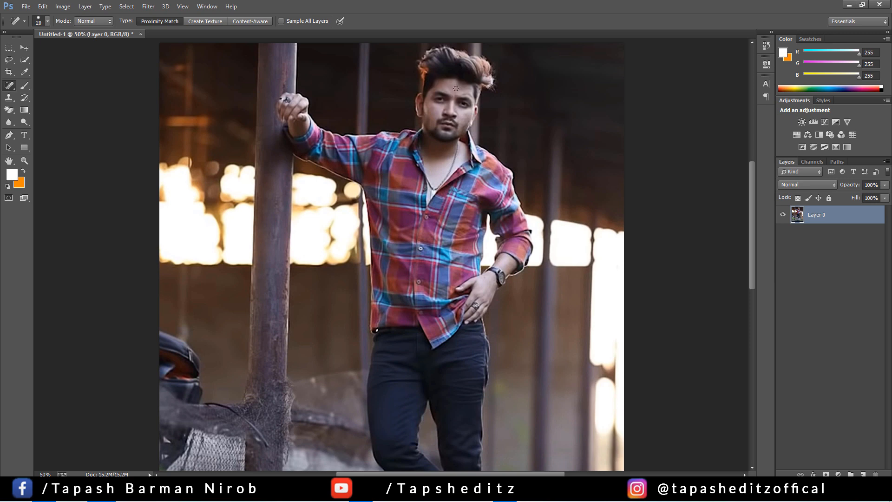
{"action": "key", "text": "ctrl+0"}
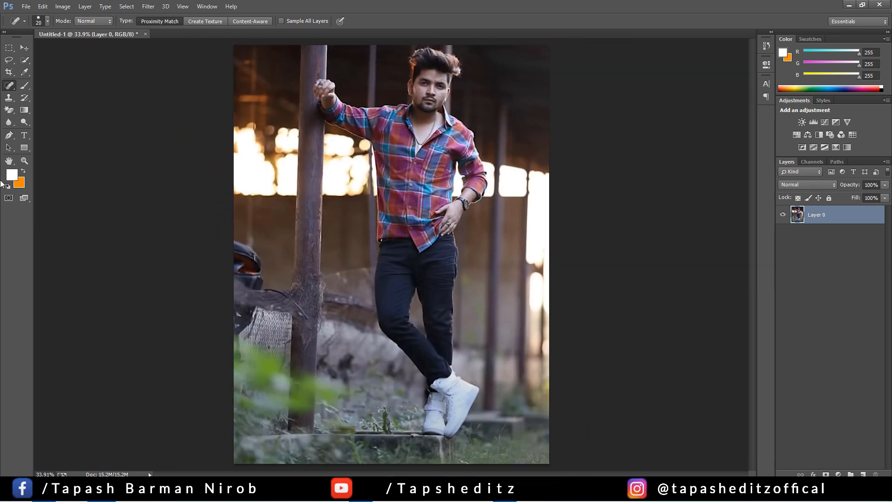
Duplicate Layer 0 and open the copy in the Camera Raw filter at full-screen size
{"action": "left_click", "coordinate": [148, 6]}
{"action": "left_click_drag", "start_coordinate": [831, 216], "coordinate": [863, 474]}
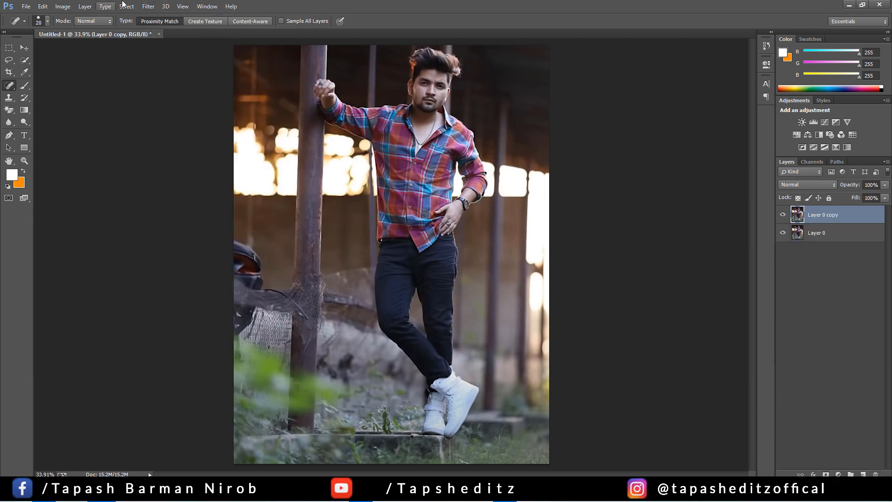
{"action": "left_click", "coordinate": [149, 6]}
{"action": "left_click", "coordinate": [184, 74]}
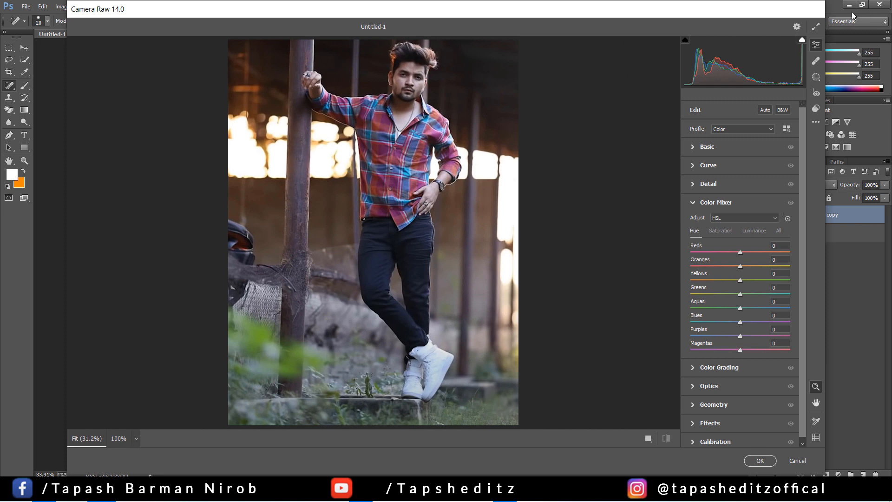
{"action": "left_click", "coordinate": [817, 26]}
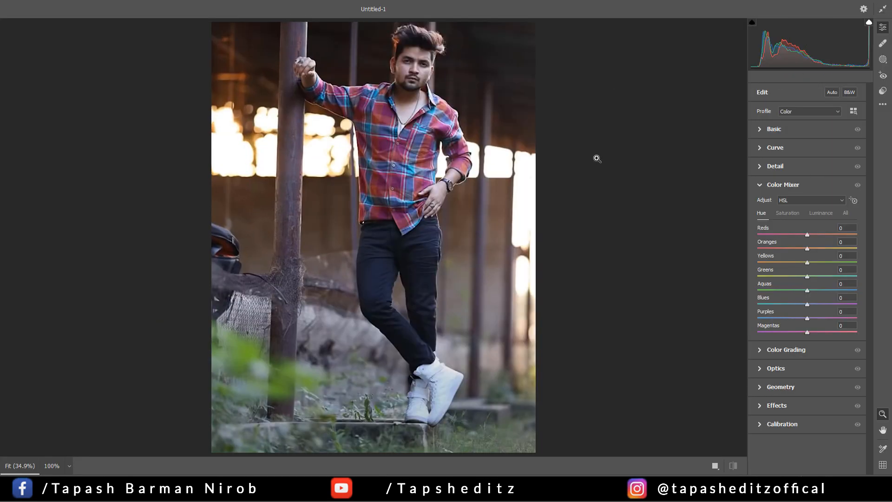
Set the basic tone values to Shadows +69, Blacks +52, Highlights +31 and Contrast +44
{"action": "left_click", "coordinate": [760, 130]}
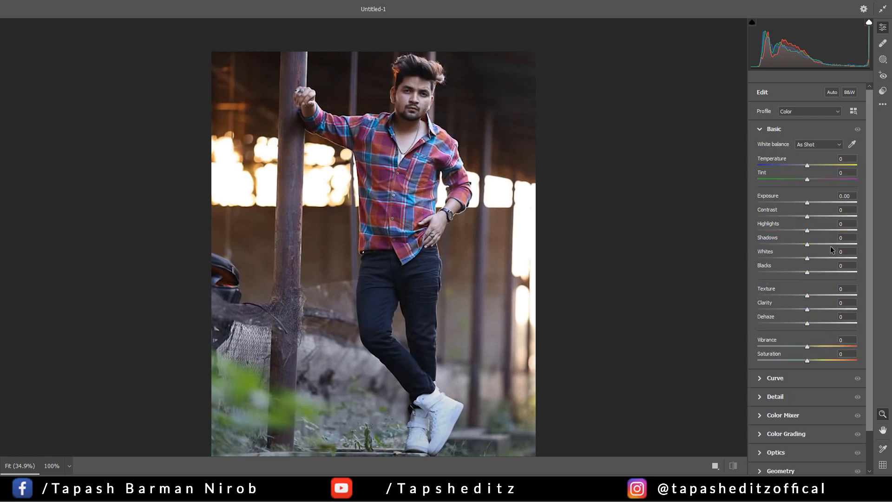
{"action": "mouse_move", "coordinate": [836, 247]}
{"action": "left_mouse_down"}
{"action": "mouse_move", "coordinate": [870, 247]}
{"action": "mouse_move", "coordinate": [841, 242]}
{"action": "left_mouse_up"}
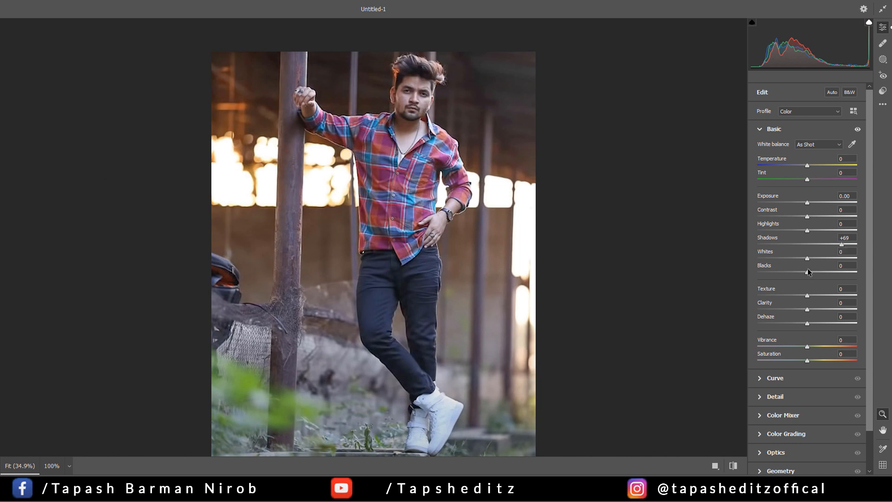
{"action": "left_click_drag", "start_coordinate": [807, 271], "coordinate": [834, 266]}
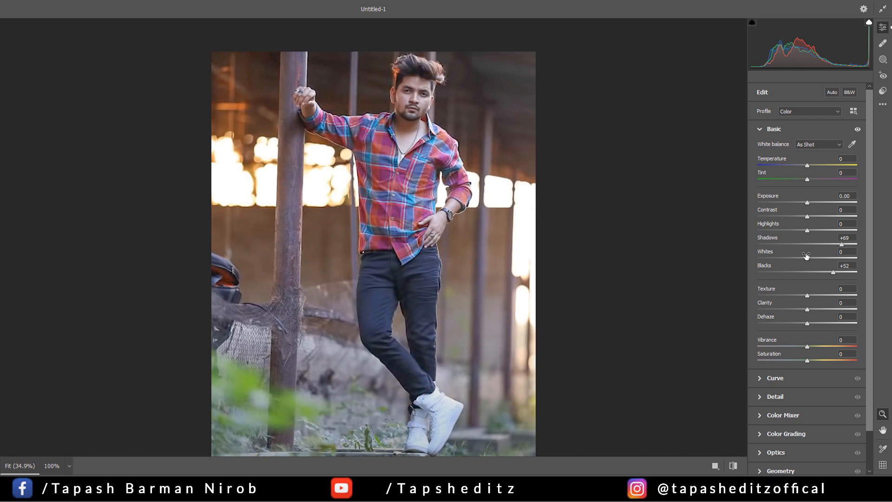
{"action": "left_click_drag", "start_coordinate": [807, 231], "coordinate": [829, 216]}
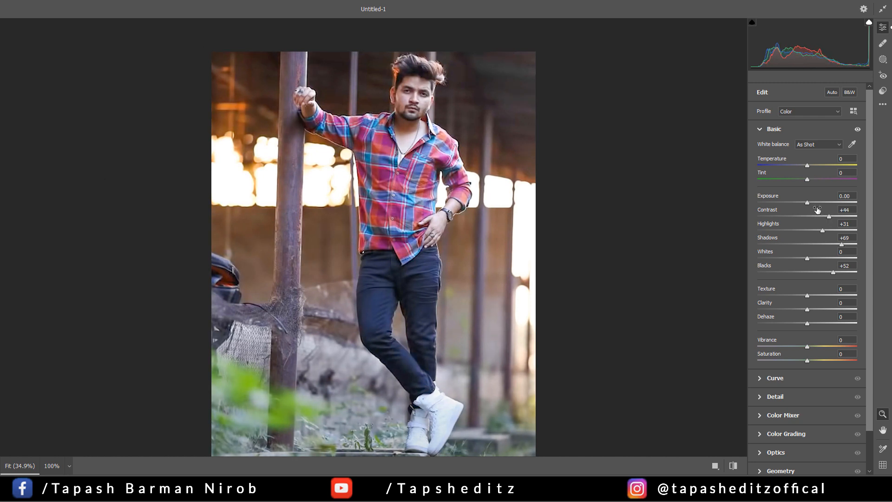
Warm and enrich the photo with Temperature +20, Vibrance +42 and Clarity +18
{"action": "left_click_drag", "start_coordinate": [809, 162], "coordinate": [817, 161]}
{"action": "scroll", "coordinate": [833, 241], "scroll_direction": "down", "scroll_amount": 1}
{"action": "scroll", "coordinate": [834, 241], "scroll_direction": "down", "scroll_amount": 1}
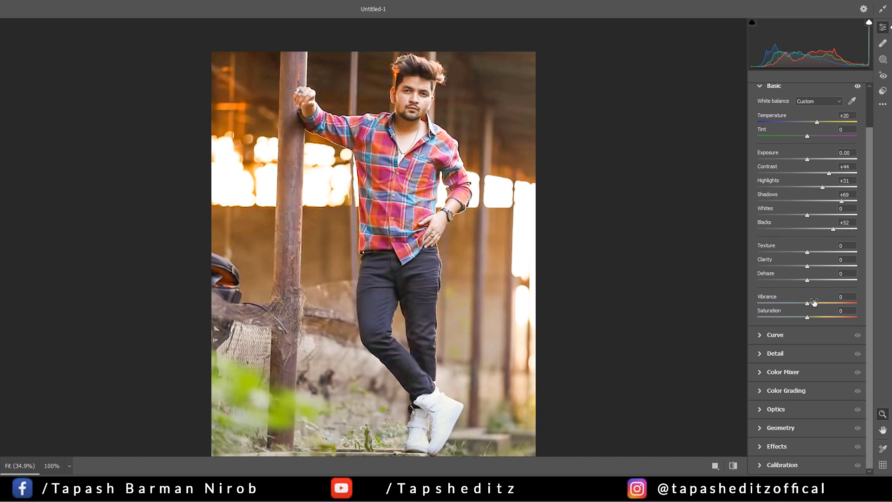
{"action": "left_click_drag", "start_coordinate": [807, 303], "coordinate": [828, 304]}
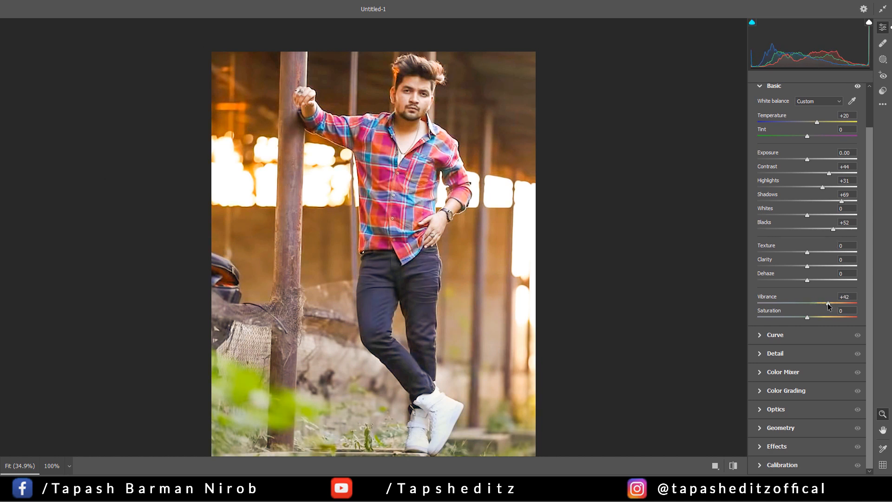
{"action": "left_click", "coordinate": [813, 264]}
{"action": "left_click_drag", "start_coordinate": [813, 265], "coordinate": [815, 264]}
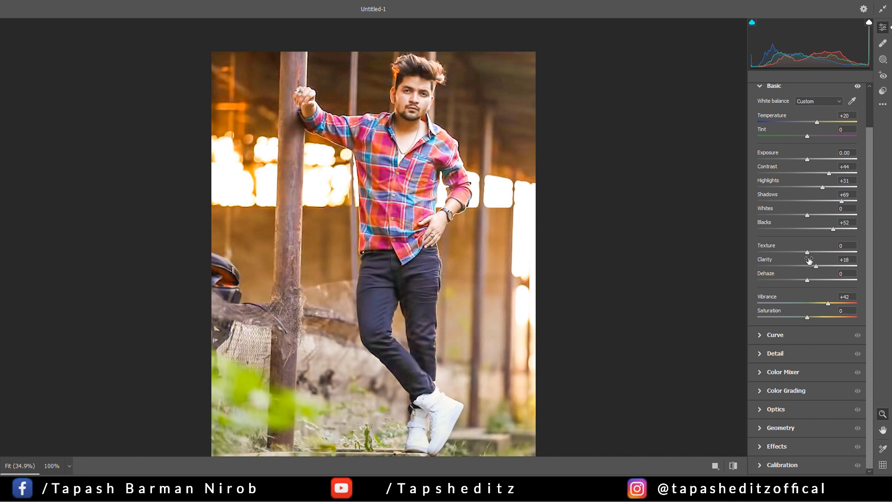
{"action": "scroll", "coordinate": [779, 140], "scroll_direction": "up", "scroll_amount": 2}
{"action": "left_click", "coordinate": [758, 125]}
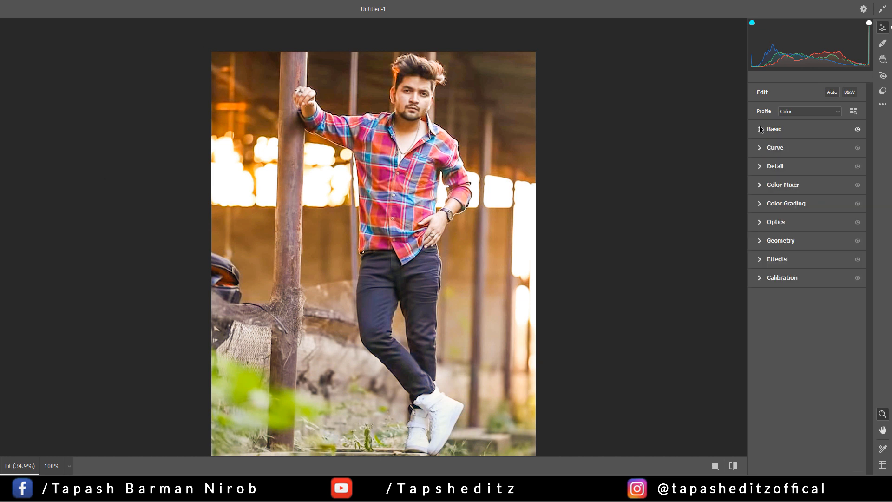
Raise the luminance of the oranges to +12 in the Color Mixer
{"action": "left_click", "coordinate": [759, 185]}
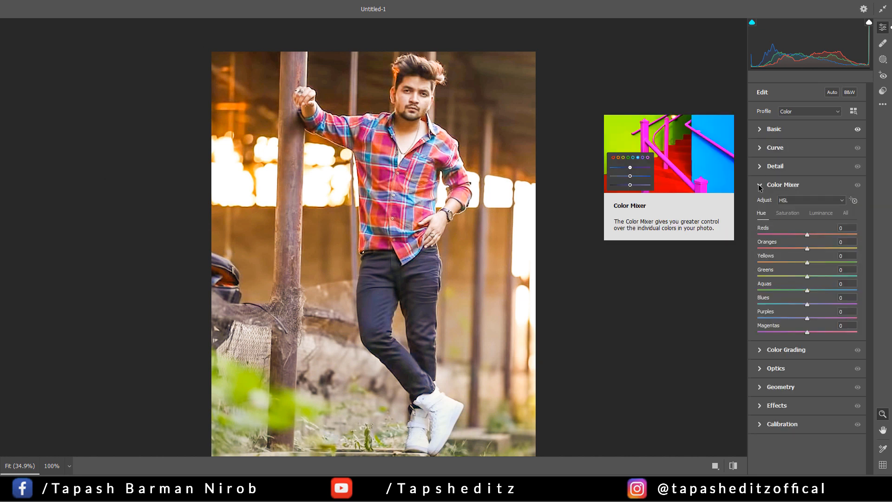
{"action": "left_click", "coordinate": [819, 213]}
{"action": "left_click_drag", "start_coordinate": [807, 248], "coordinate": [813, 248]}
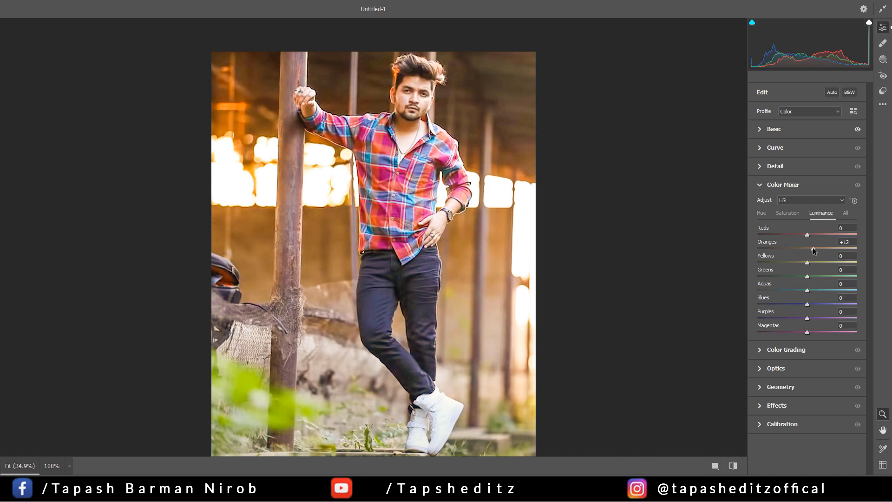
Set the saturation of yellows, greens, aquas, blues, purples and magentas to -100 in the Color Mixer
{"action": "left_click", "coordinate": [789, 214]}
{"action": "left_click_drag", "start_coordinate": [807, 276], "coordinate": [736, 269]}
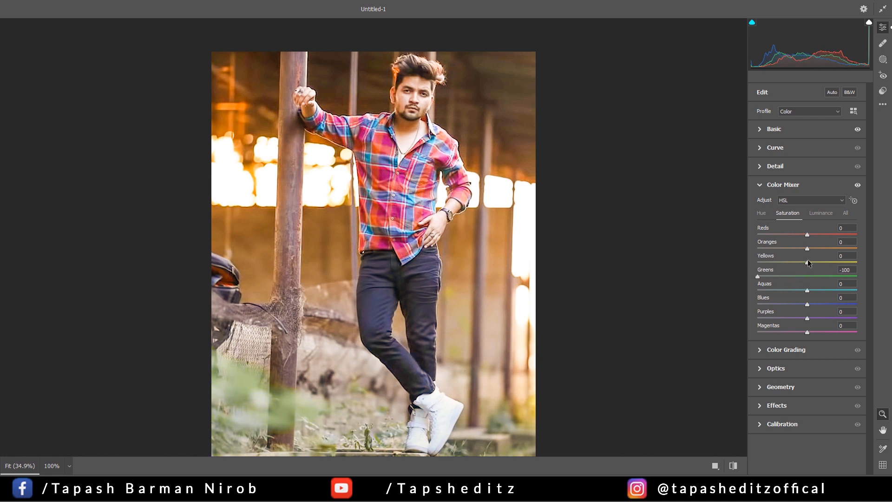
{"action": "left_click_drag", "start_coordinate": [807, 259], "coordinate": [741, 248]}
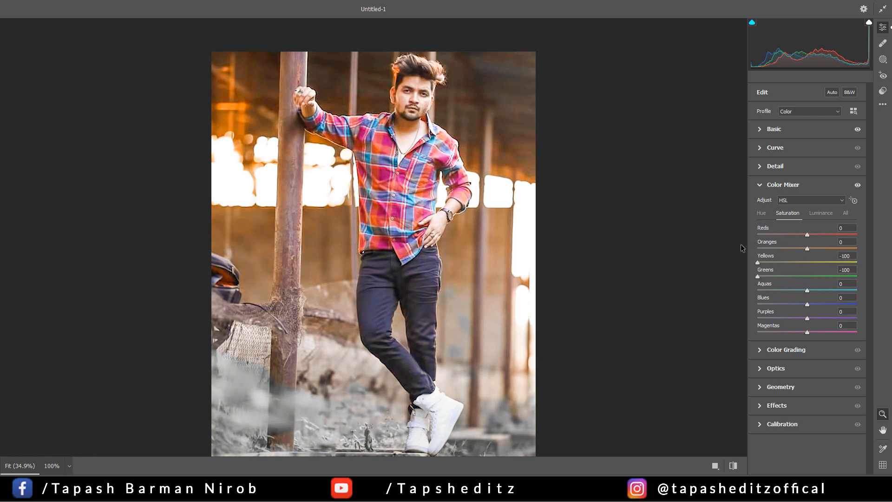
{"action": "left_click_drag", "start_coordinate": [807, 289], "coordinate": [733, 287]}
{"action": "left_click_drag", "start_coordinate": [808, 305], "coordinate": [750, 303]}
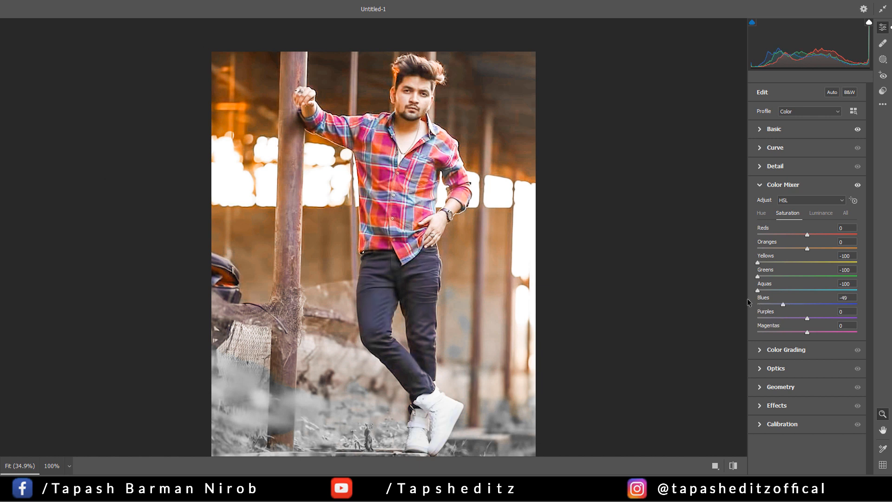
{"action": "left_click_drag", "start_coordinate": [807, 318], "coordinate": [757, 317]}
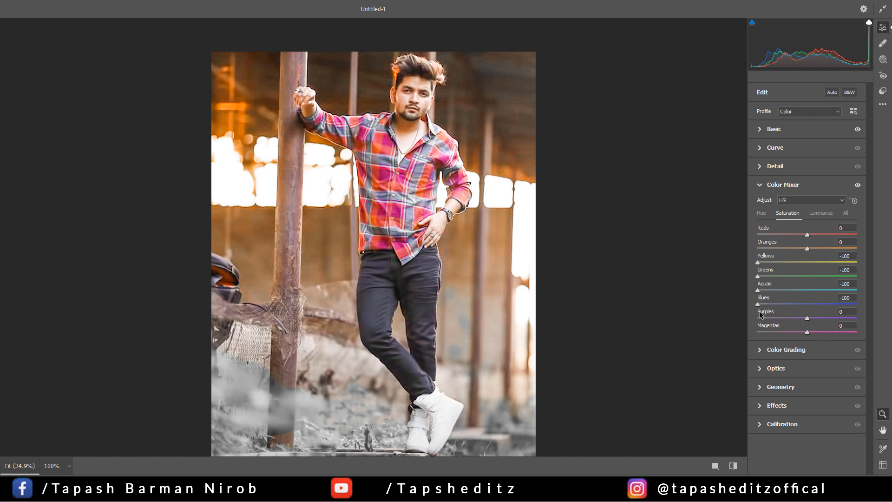
{"action": "left_click_drag", "start_coordinate": [836, 317], "coordinate": [746, 318]}
{"action": "left_click_drag", "start_coordinate": [807, 332], "coordinate": [728, 303]}
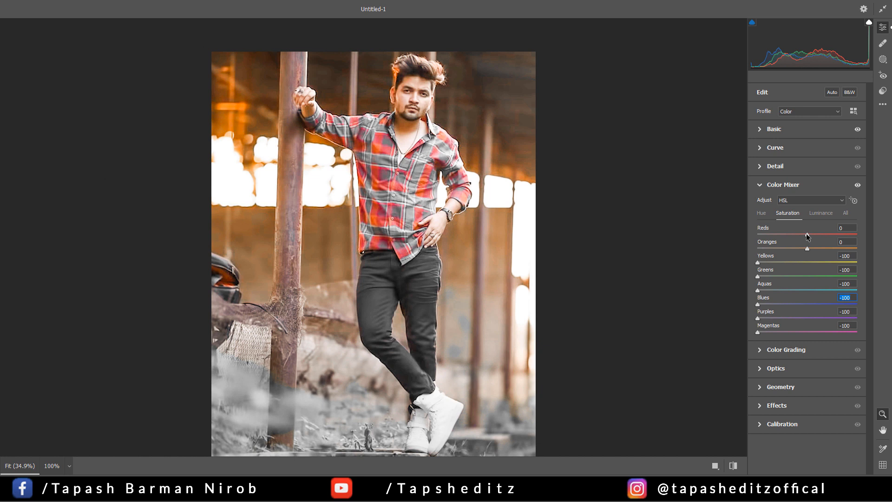
{"action": "left_click_drag", "start_coordinate": [800, 235], "coordinate": [816, 248]}
Shift the Color Mixer hues to Reds -13, Oranges -7 and Blues -64
{"action": "left_click", "coordinate": [761, 213]}
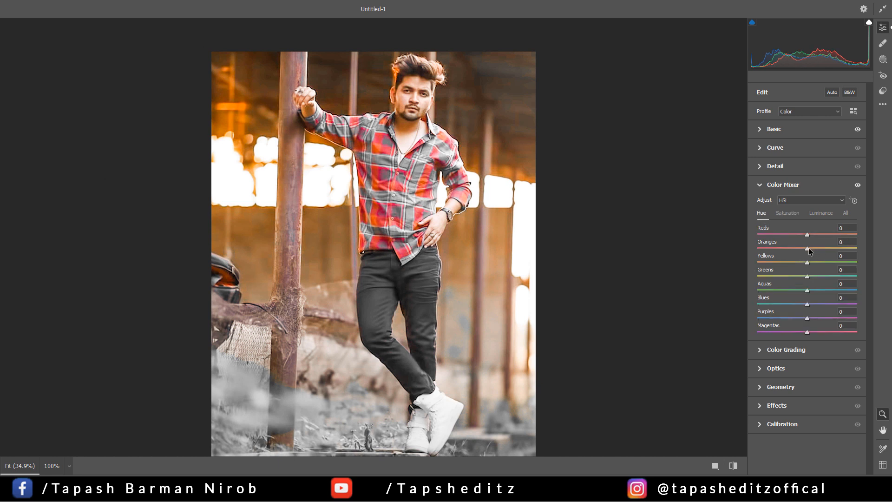
{"action": "left_click_drag", "start_coordinate": [808, 249], "coordinate": [807, 252]}
{"action": "left_click_drag", "start_coordinate": [805, 305], "coordinate": [796, 305]}
{"action": "left_click_drag", "start_coordinate": [848, 291], "coordinate": [775, 286]}
{"action": "mouse_move", "coordinate": [798, 247]}
{"action": "left_mouse_down"}
{"action": "mouse_move", "coordinate": [793, 233]}
{"action": "mouse_move", "coordinate": [813, 235]}
{"action": "mouse_move", "coordinate": [805, 239]}
{"action": "left_mouse_up"}
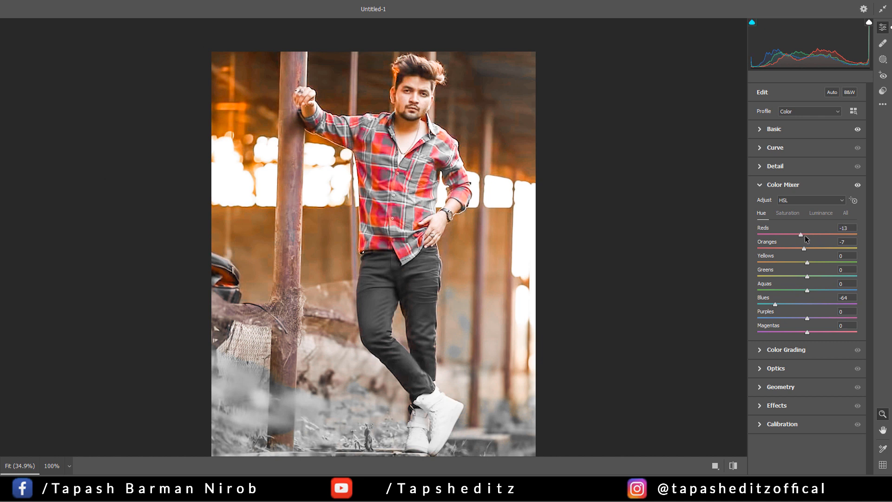
{"action": "left_click", "coordinate": [759, 185]}
Color grade the photo with a slight blue tint in the highlights and a slight yellow tint in the midtones, keeping shadow saturation at 0
{"action": "left_click", "coordinate": [762, 205]}
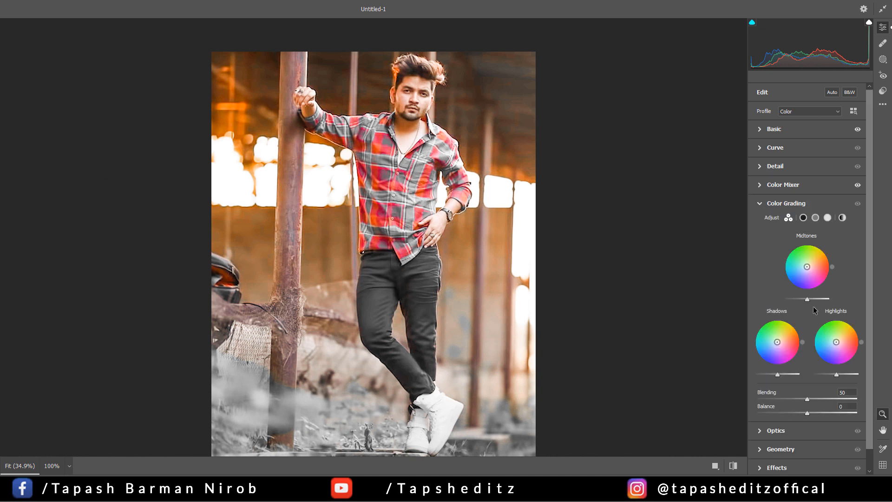
{"action": "left_click_drag", "start_coordinate": [836, 344], "coordinate": [833, 343]}
{"action": "left_click_drag", "start_coordinate": [777, 342], "coordinate": [780, 345]}
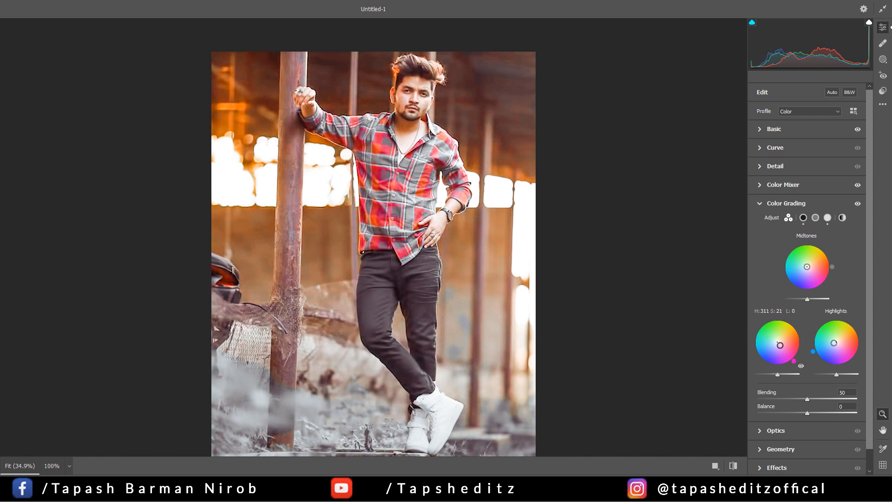
{"action": "mouse_move", "coordinate": [780, 345]}
{"action": "left_mouse_down"}
{"action": "mouse_move", "coordinate": [791, 347]}
{"action": "mouse_move", "coordinate": [777, 342]}
{"action": "left_mouse_up"}
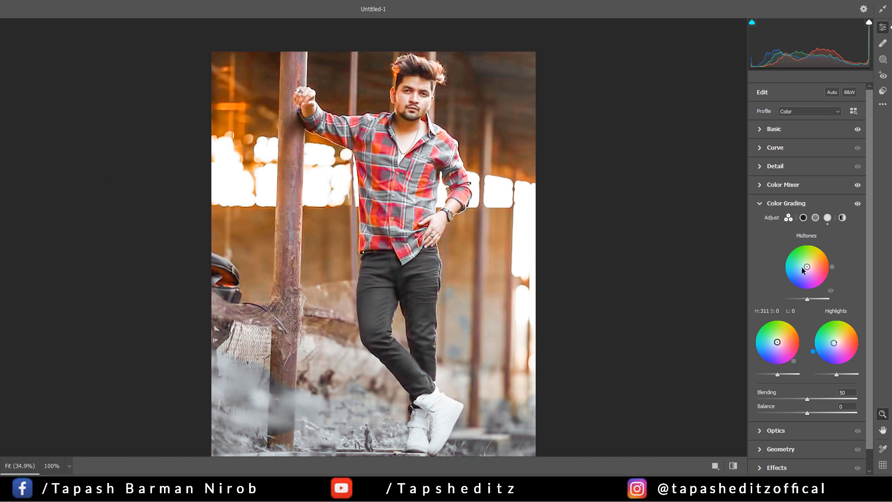
{"action": "left_click_drag", "start_coordinate": [807, 267], "coordinate": [807, 265]}
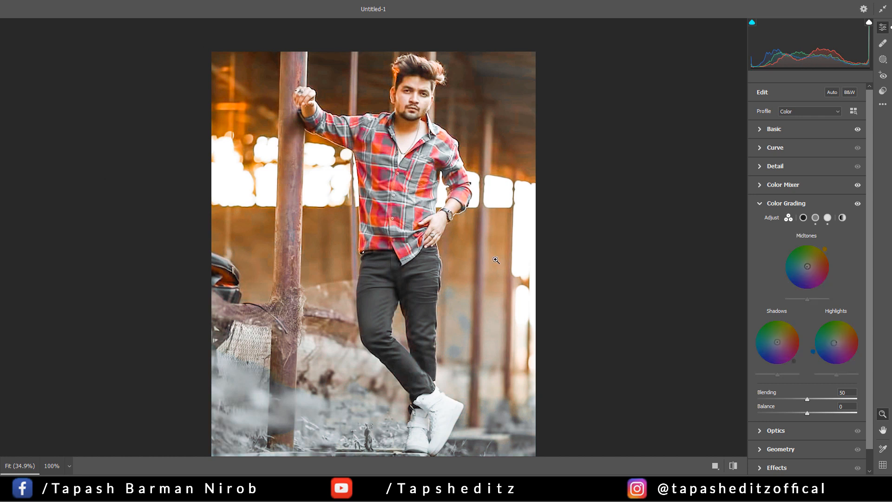
{"action": "left_click", "coordinate": [757, 204]}
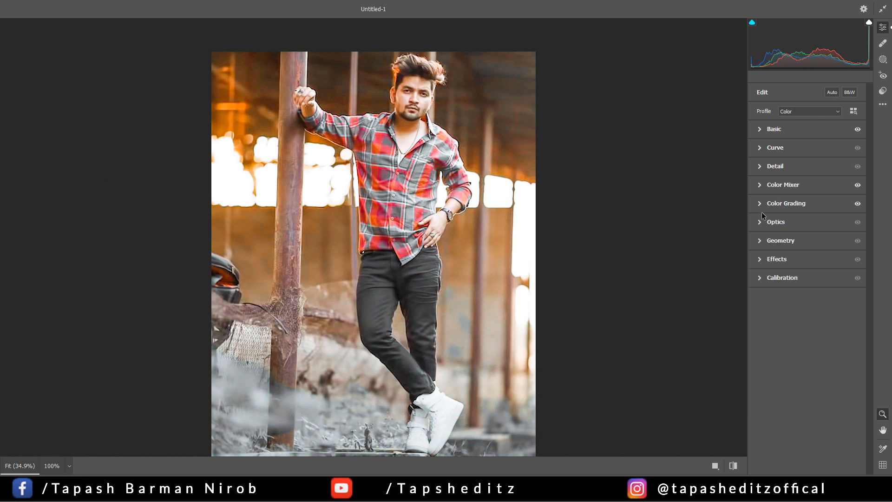
Add a very slight vignette of -2 with the Highlight Priority style
{"action": "left_click", "coordinate": [760, 277]}
{"action": "left_click", "coordinate": [761, 278]}
{"action": "left_click", "coordinate": [760, 259]}
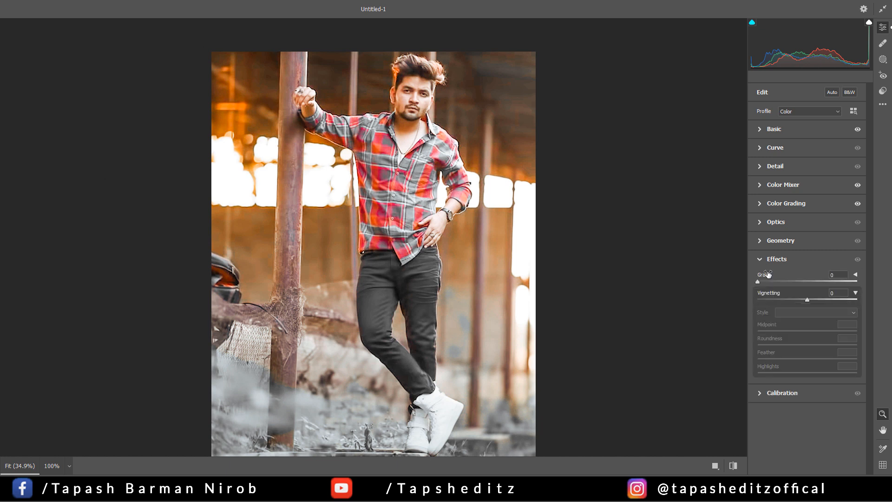
{"action": "left_click_drag", "start_coordinate": [807, 299], "coordinate": [807, 299]}
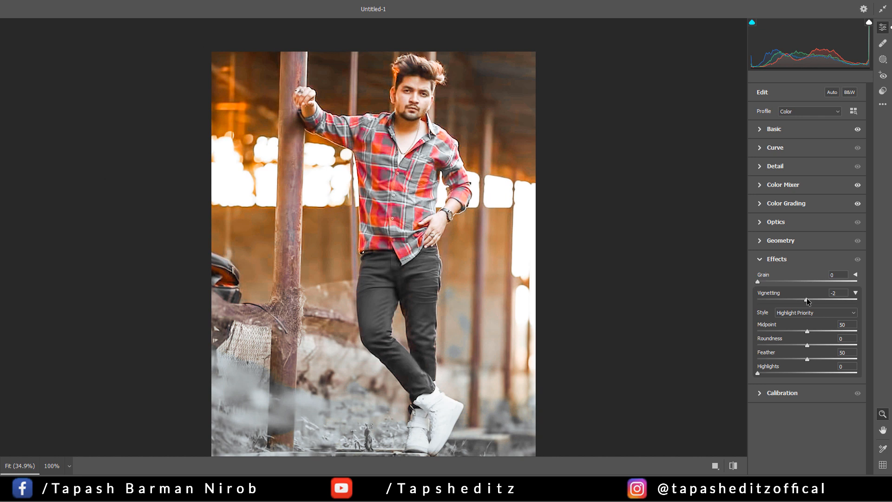
{"action": "left_click", "coordinate": [760, 260]}
Set the photo's sharpening to 53 and noise reduction to 7
{"action": "left_click", "coordinate": [760, 167]}
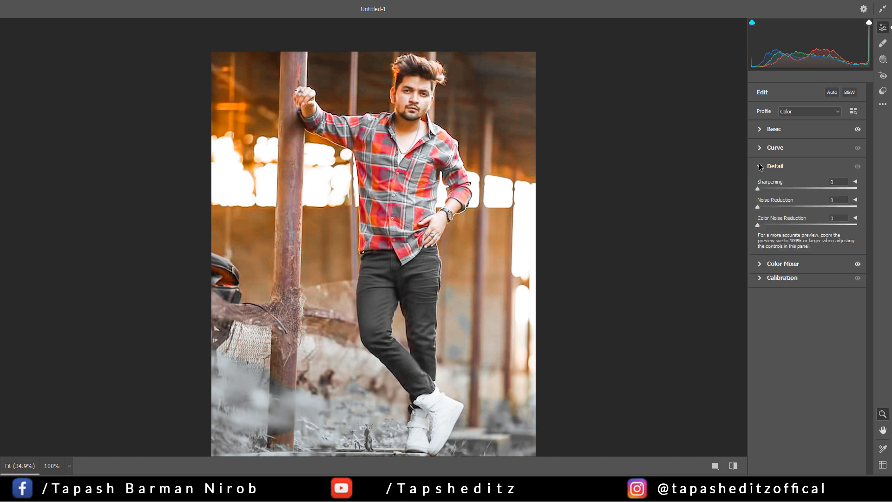
{"action": "left_click", "coordinate": [781, 188]}
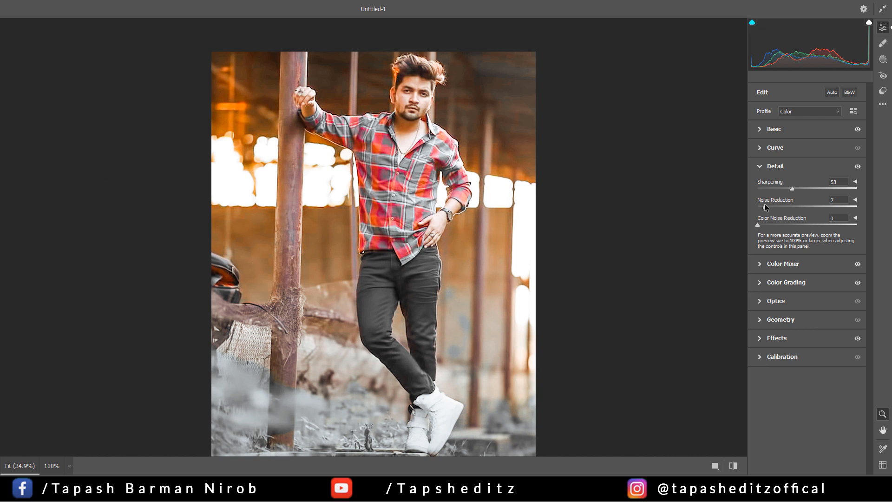
{"action": "left_click", "coordinate": [760, 167]}
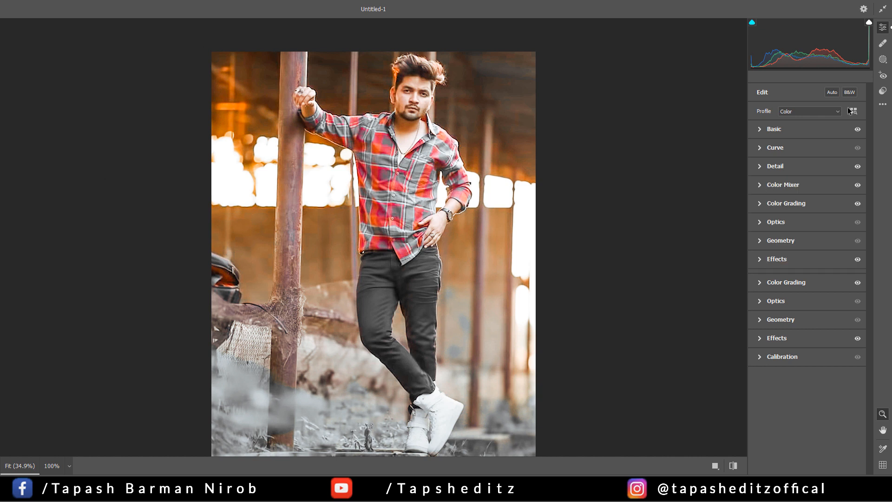
{"action": "left_click", "coordinate": [882, 60]}
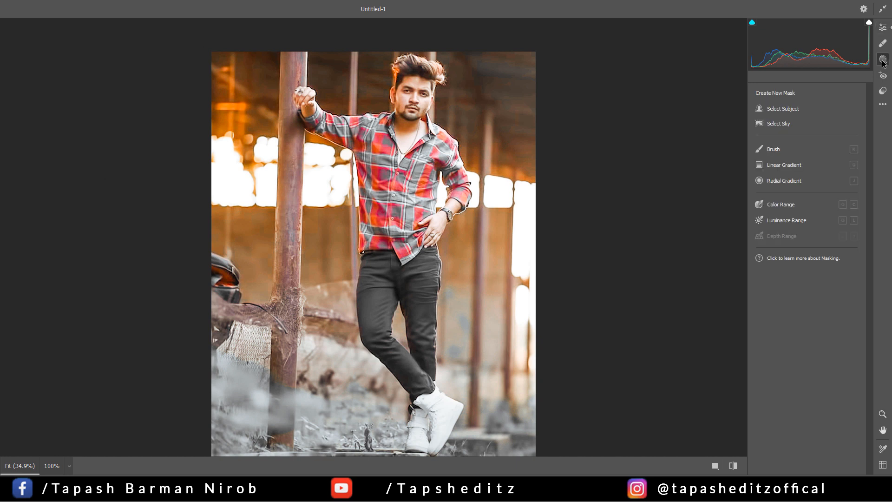
{"action": "left_click", "coordinate": [779, 166]}
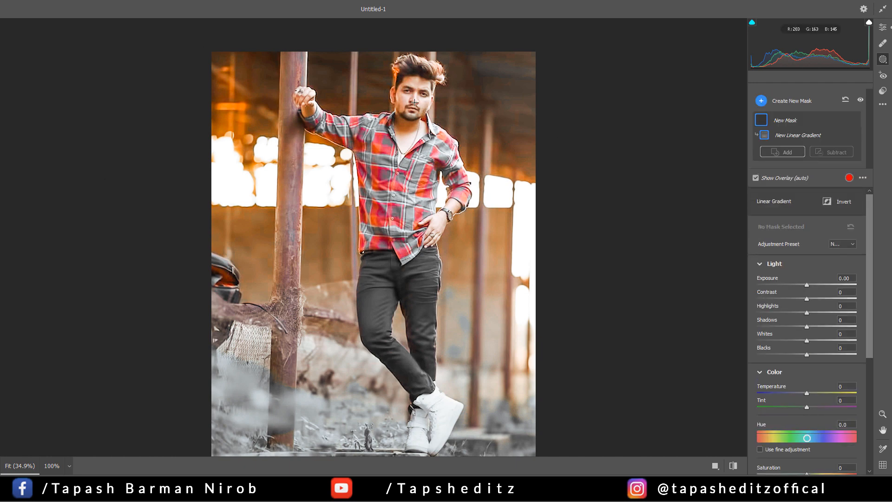
{"action": "left_click_drag", "start_coordinate": [411, 97], "coordinate": [419, 109]}
{"action": "key", "text": "ctrl+z"}
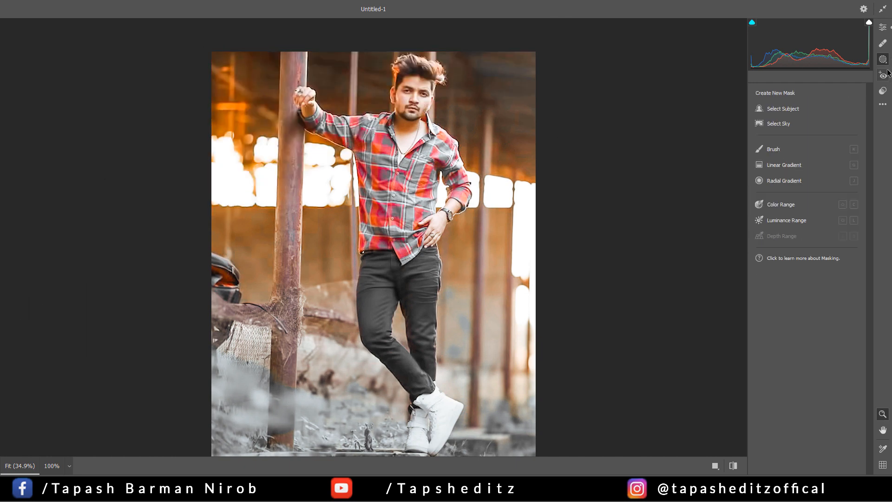
Create a radial gradient mask with feather 100 and fit its oval around the man's face and neck
{"action": "left_click", "coordinate": [885, 75]}
{"action": "right_click", "coordinate": [885, 61]}
{"action": "left_click", "coordinate": [831, 116]}
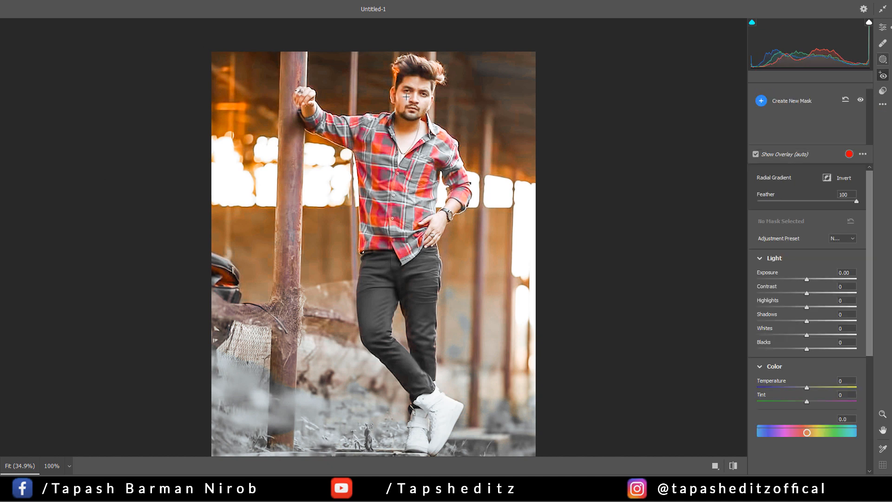
{"action": "left_click_drag", "start_coordinate": [404, 96], "coordinate": [423, 114]}
{"action": "left_click_drag", "start_coordinate": [402, 94], "coordinate": [404, 147]}
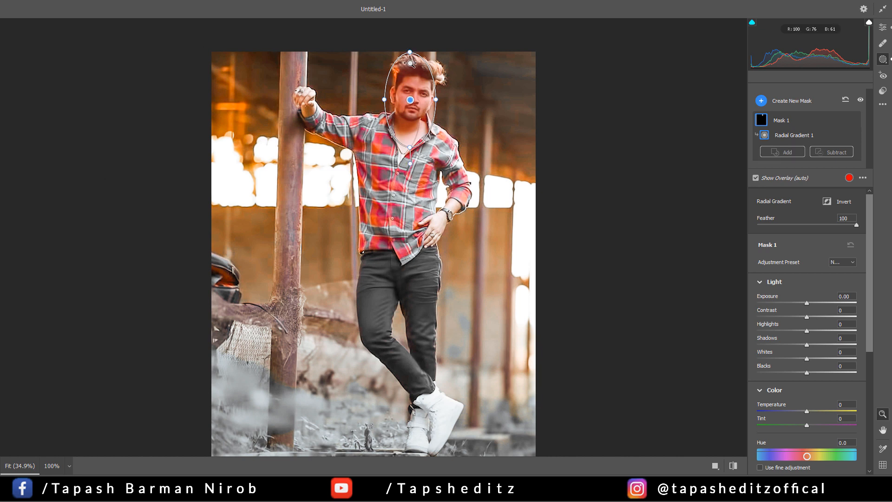
{"action": "left_click_drag", "start_coordinate": [411, 59], "coordinate": [410, 65]}
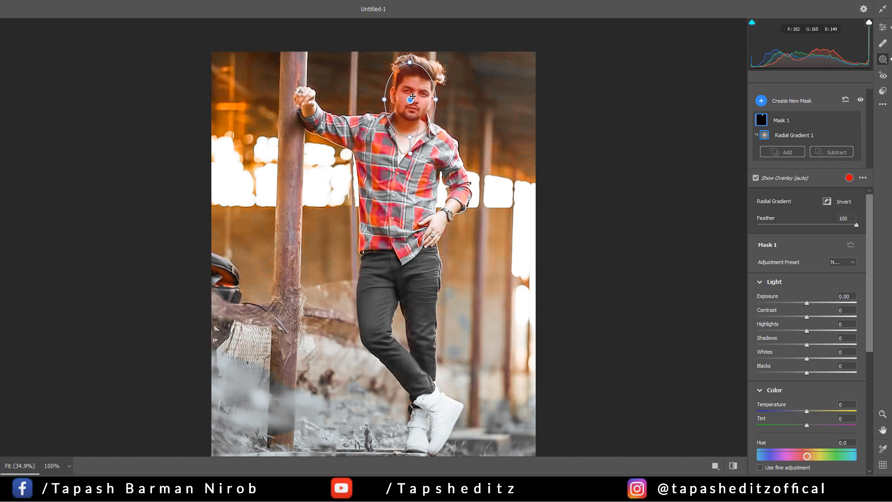
{"action": "left_click_drag", "start_coordinate": [410, 99], "coordinate": [412, 106]}
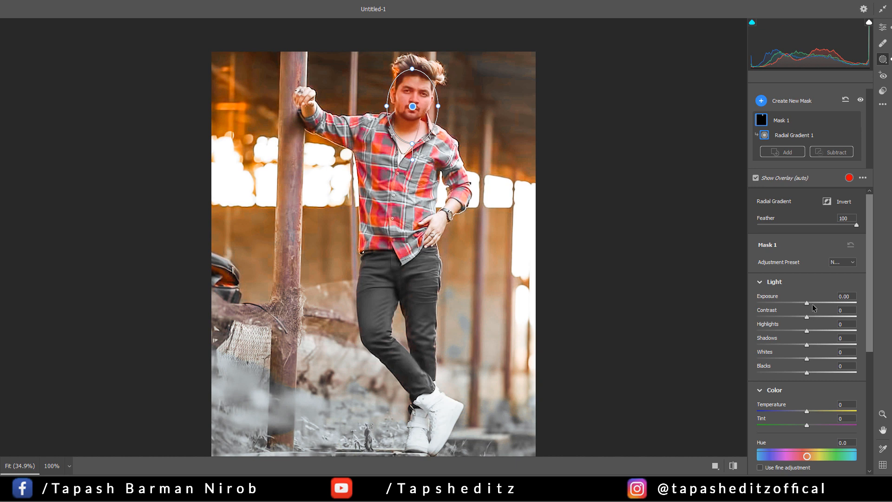
Adjust the face mask with Blacks -14, Clarity -18 and Dehaze +13
{"action": "mouse_move", "coordinate": [815, 305]}
{"action": "left_mouse_down"}
{"action": "mouse_move", "coordinate": [794, 327]}
{"action": "mouse_move", "coordinate": [814, 300]}
{"action": "mouse_move", "coordinate": [804, 300]}
{"action": "left_mouse_up"}
{"action": "scroll", "coordinate": [798, 378], "scroll_direction": "down", "scroll_amount": 3}
{"action": "scroll", "coordinate": [808, 337], "scroll_direction": "down", "scroll_amount": 5}
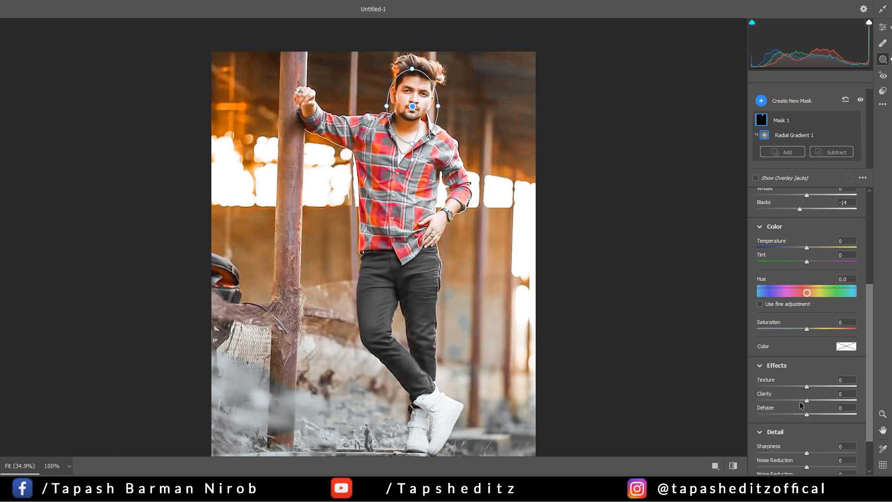
{"action": "left_click_drag", "start_coordinate": [800, 403], "coordinate": [806, 414]}
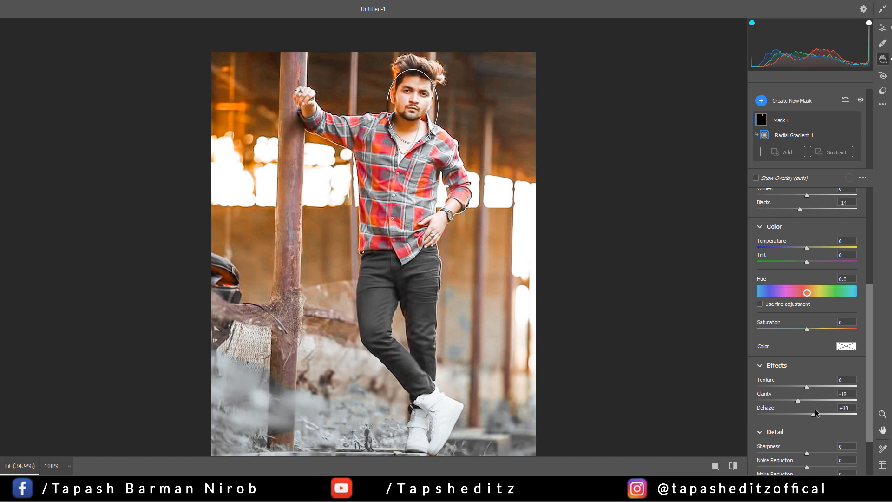
{"action": "left_click_drag", "start_coordinate": [816, 412], "coordinate": [816, 412]}
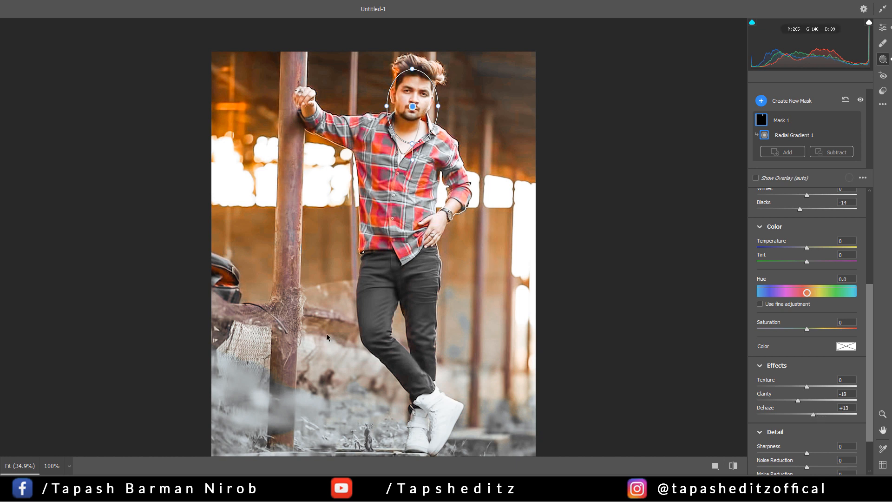
Add a linear gradient mask running diagonally from the photo's lower-left corner up to the man's hips
{"action": "left_click", "coordinate": [884, 59]}
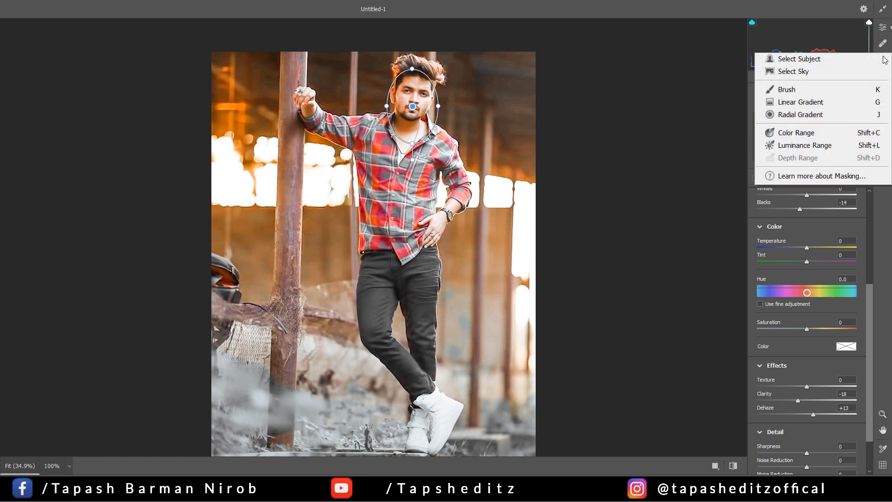
{"action": "left_click", "coordinate": [805, 107]}
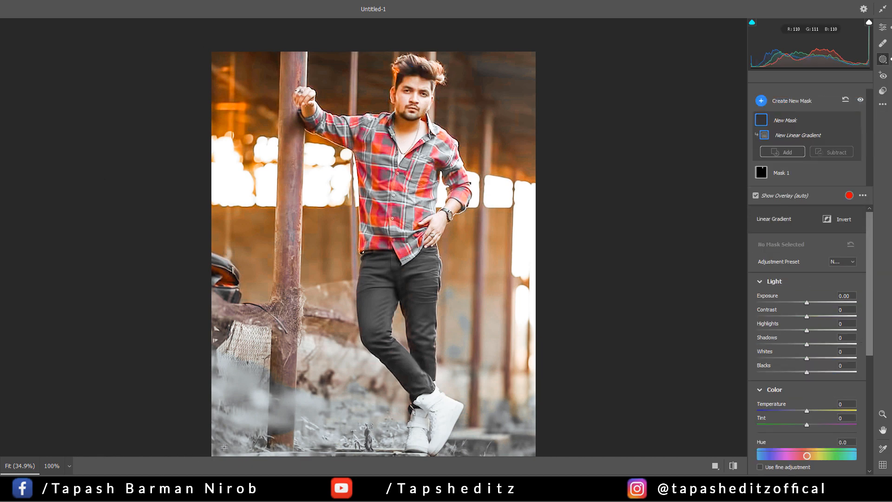
{"action": "left_click_drag", "start_coordinate": [213, 454], "coordinate": [379, 268]}
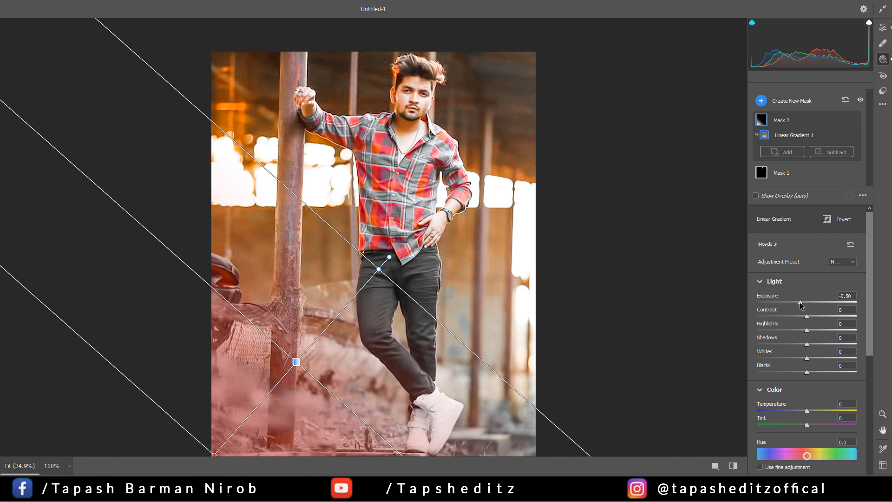
Darken the linear gradient area with Exposure -1.70, Contrast +66, Whites -54 and Blacks -35
{"action": "left_click_drag", "start_coordinate": [800, 304], "coordinate": [785, 303]}
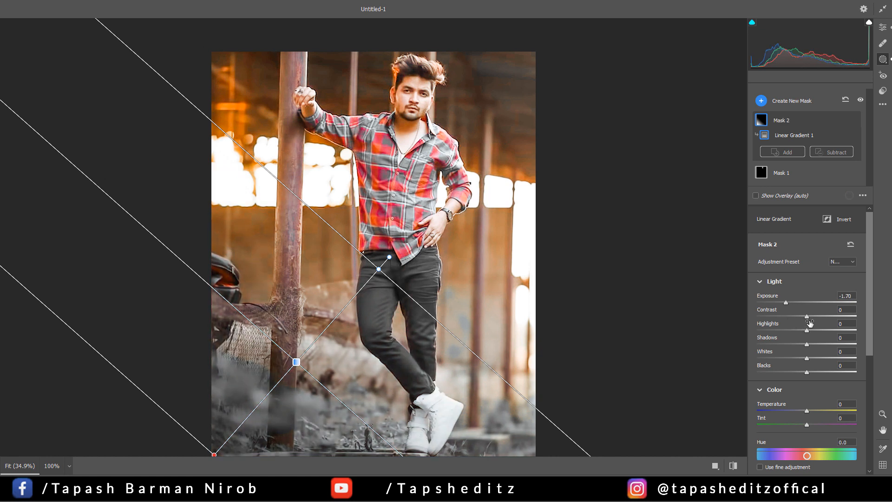
{"action": "left_click_drag", "start_coordinate": [839, 317], "coordinate": [840, 317]}
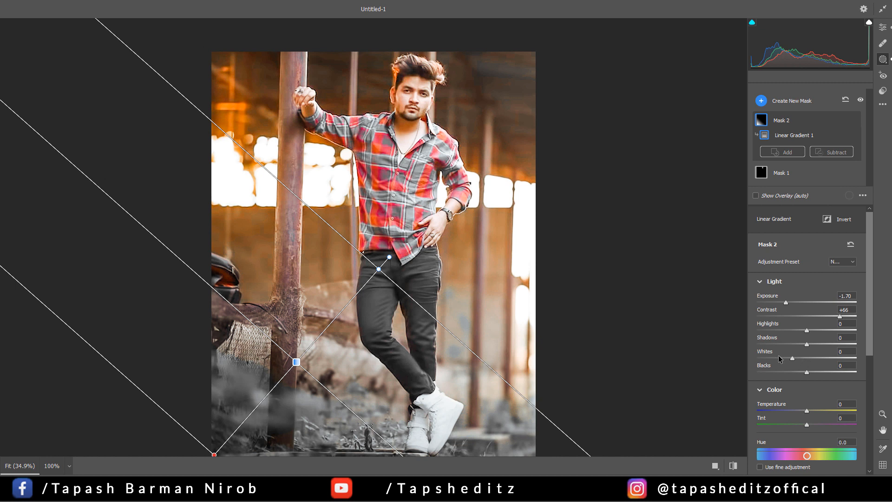
{"action": "left_click_drag", "start_coordinate": [779, 358], "coordinate": [778, 369]}
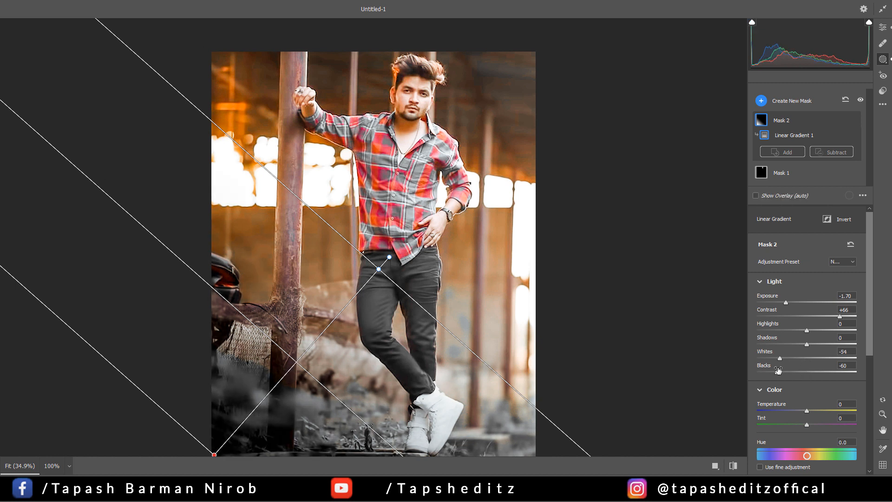
{"action": "left_click", "coordinate": [791, 370]}
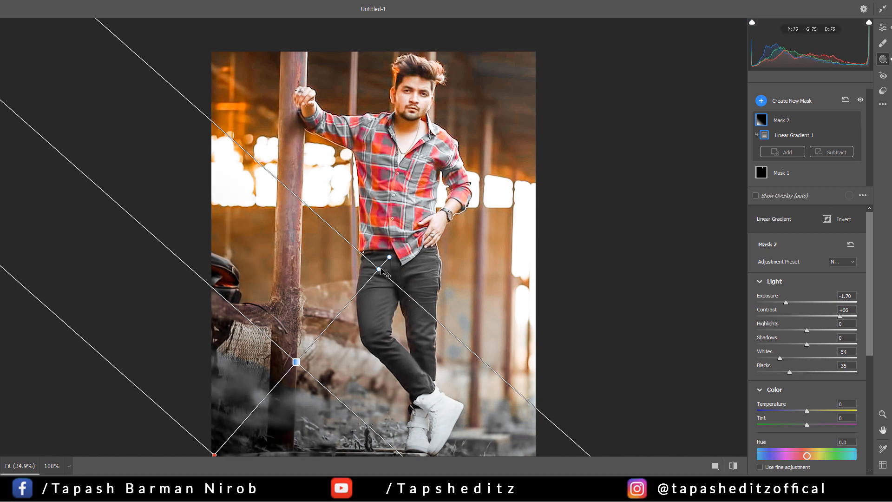
Set the linear gradient mask's Dehaze to +61, tilting the gradient lower and shifting it toward the man's feet
{"action": "left_click_drag", "start_coordinate": [382, 271], "coordinate": [373, 307]}
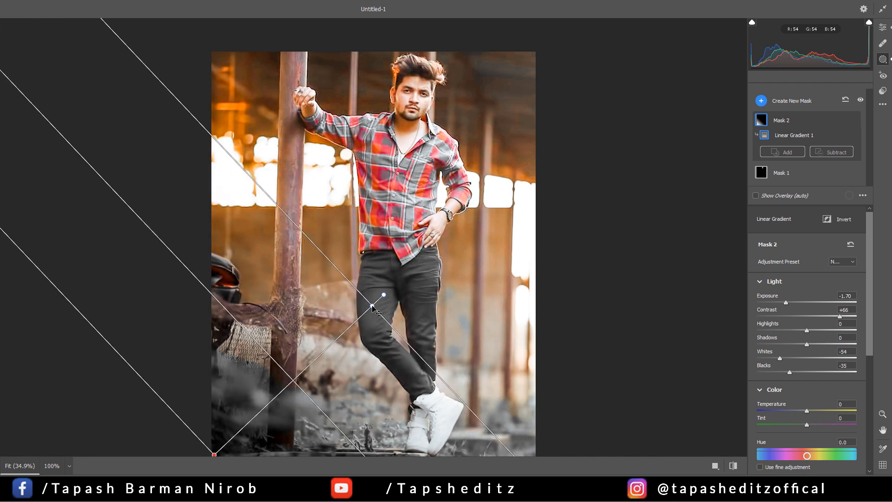
{"action": "scroll", "coordinate": [803, 385], "scroll_direction": "down", "scroll_amount": 5}
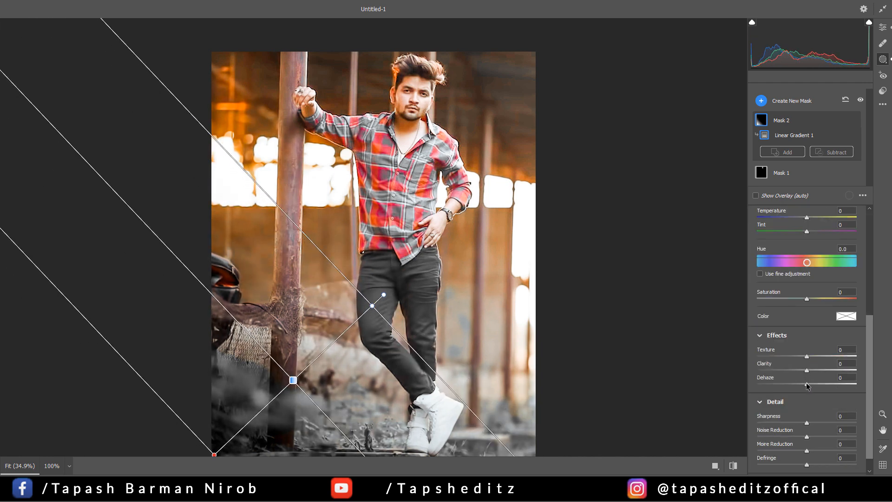
{"action": "left_click_drag", "start_coordinate": [806, 385], "coordinate": [837, 385]}
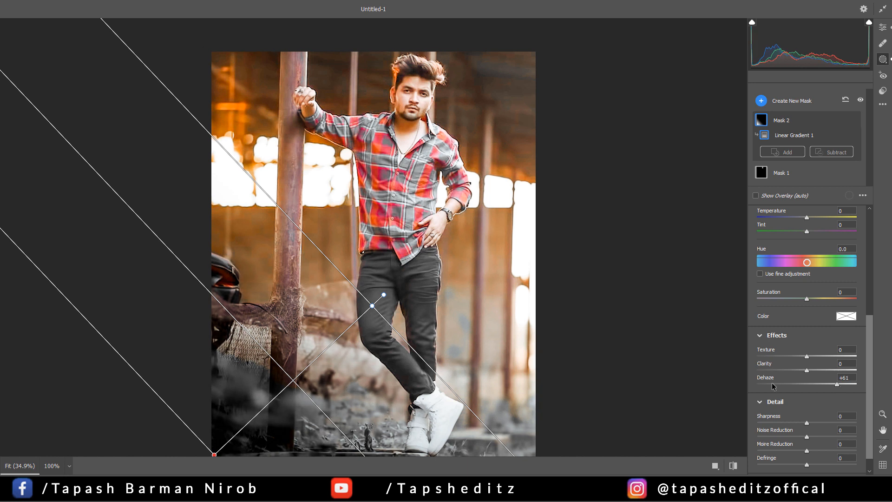
{"action": "left_click_drag", "start_coordinate": [292, 380], "coordinate": [322, 401]}
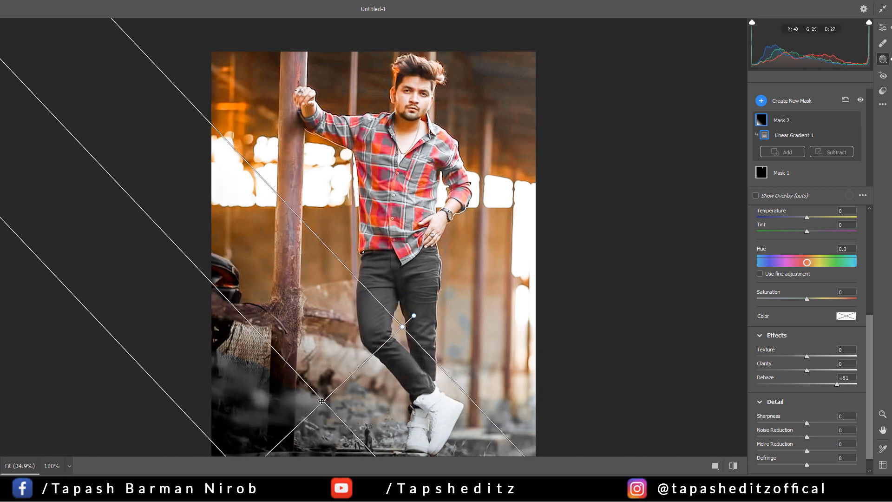
Paint a new size 8 brush mask over the bright window openings on both sides of the man
{"action": "left_click", "coordinate": [887, 63]}
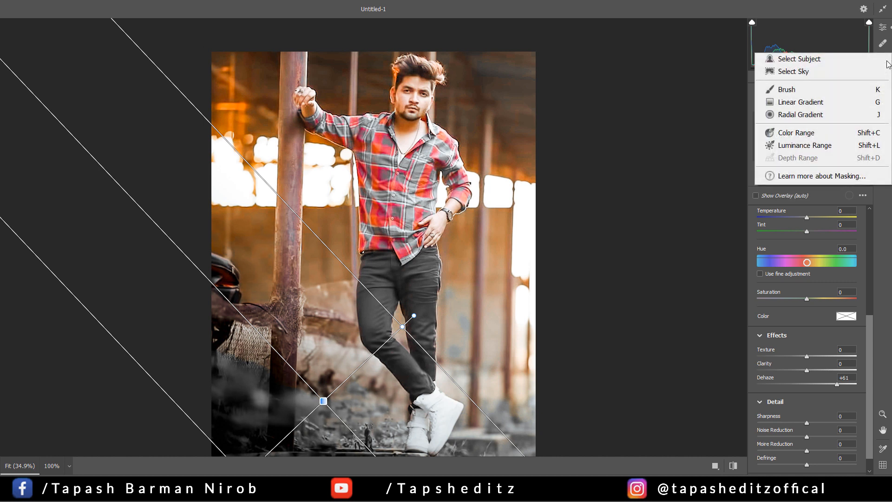
{"action": "left_click", "coordinate": [812, 91]}
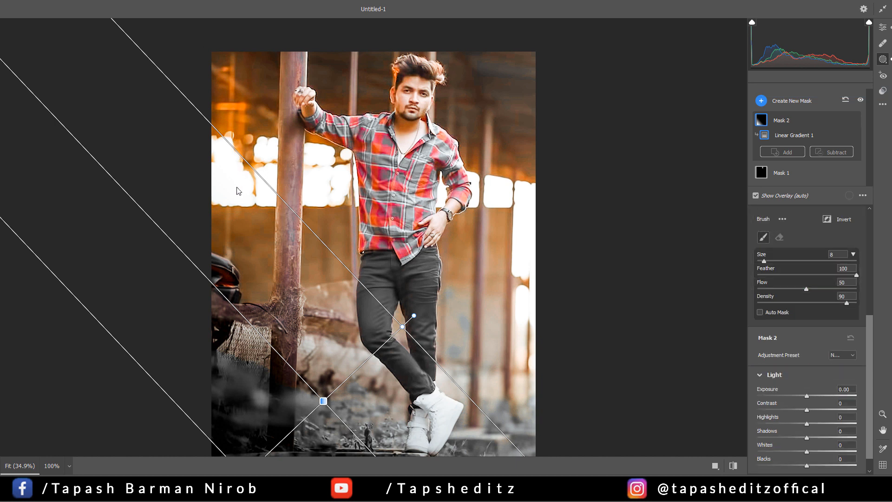
{"action": "mouse_move", "coordinate": [226, 161]}
{"action": "left_mouse_down"}
{"action": "mouse_move", "coordinate": [230, 193]}
{"action": "mouse_move", "coordinate": [252, 181]}
{"action": "mouse_move", "coordinate": [266, 149]}
{"action": "mouse_move", "coordinate": [265, 196]}
{"action": "mouse_move", "coordinate": [215, 190]}
{"action": "mouse_move", "coordinate": [247, 192]}
{"action": "mouse_move", "coordinate": [277, 175]}
{"action": "mouse_move", "coordinate": [270, 151]}
{"action": "mouse_move", "coordinate": [319, 160]}
{"action": "mouse_move", "coordinate": [317, 184]}
{"action": "mouse_move", "coordinate": [326, 186]}
{"action": "mouse_move", "coordinate": [340, 160]}
{"action": "mouse_move", "coordinate": [339, 183]}
{"action": "mouse_move", "coordinate": [327, 189]}
{"action": "mouse_move", "coordinate": [340, 159]}
{"action": "left_mouse_up"}
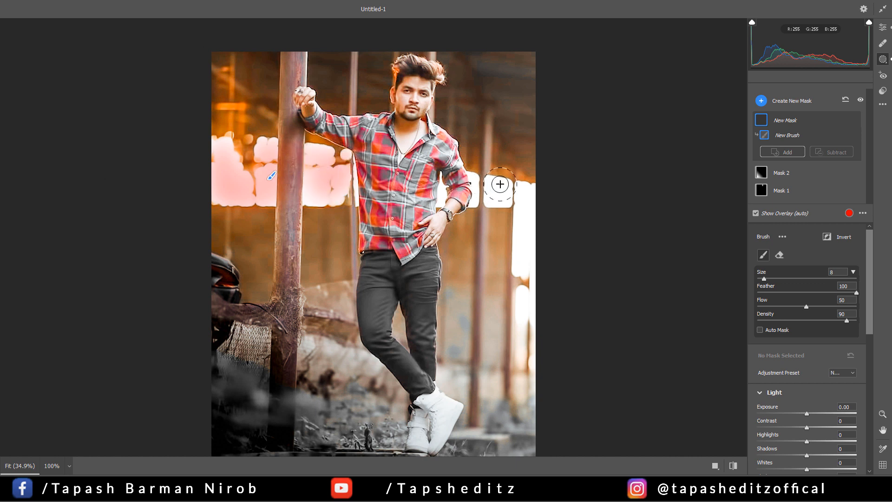
{"action": "mouse_move", "coordinate": [495, 187]}
{"action": "left_mouse_down"}
{"action": "mouse_move", "coordinate": [518, 195]}
{"action": "mouse_move", "coordinate": [532, 224]}
{"action": "mouse_move", "coordinate": [526, 352]}
{"action": "mouse_move", "coordinate": [527, 212]}
{"action": "mouse_move", "coordinate": [480, 180]}
{"action": "mouse_move", "coordinate": [471, 197]}
{"action": "left_mouse_up"}
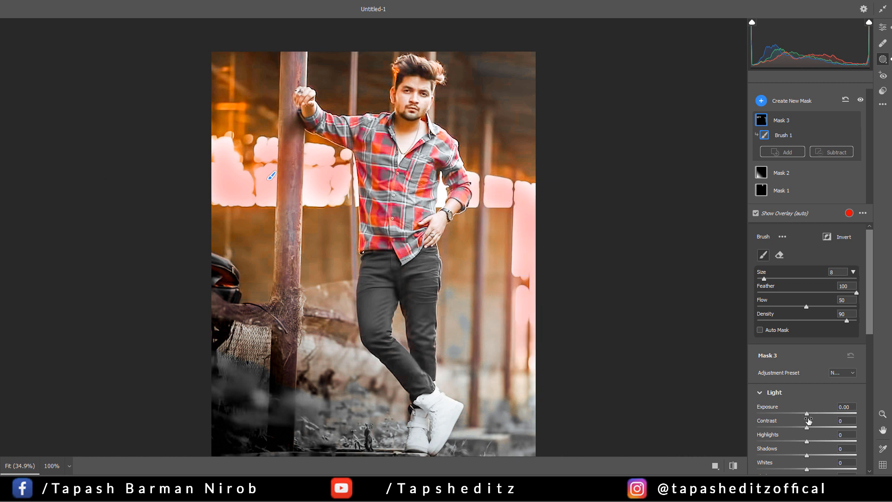
Make the brushed openings glow warmly with Exposure +2.70, Temperature +100, Saturation +100 and Dehaze -69
{"action": "left_click_drag", "start_coordinate": [819, 413], "coordinate": [840, 413]}
{"action": "scroll", "coordinate": [839, 415], "scroll_direction": "down", "scroll_amount": 5}
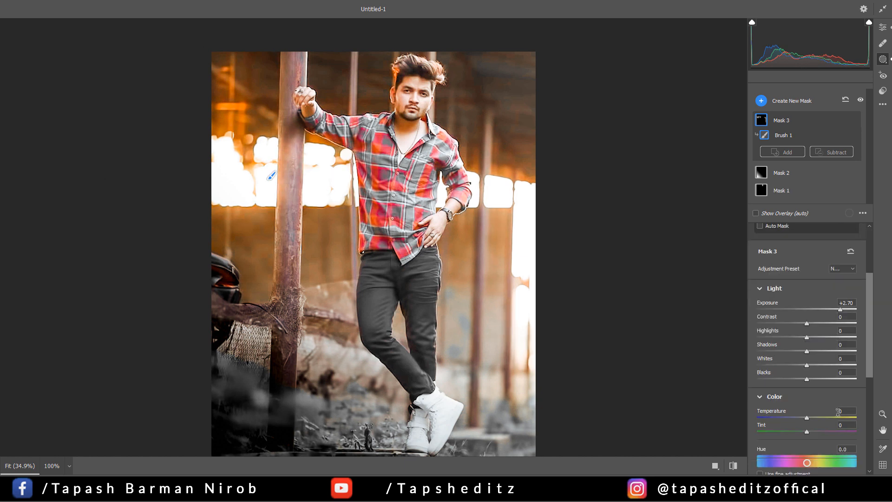
{"action": "left_click_drag", "start_coordinate": [806, 358], "coordinate": [851, 363]}
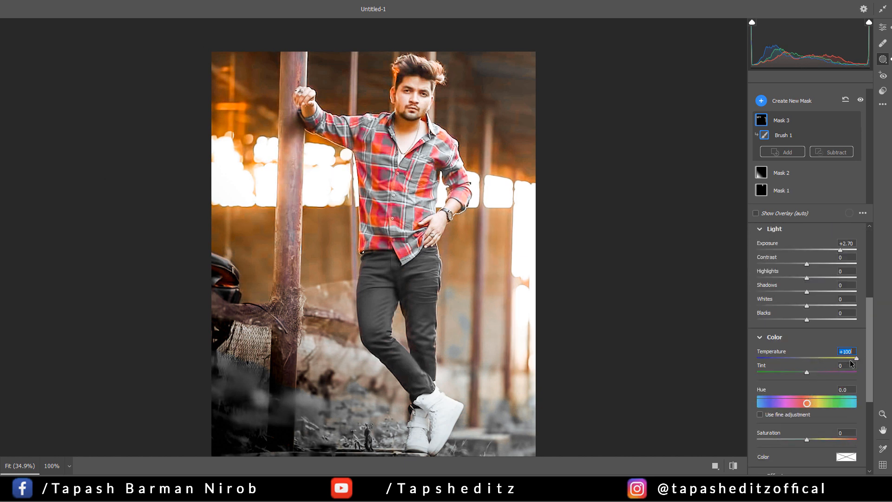
{"action": "scroll", "coordinate": [839, 349], "scroll_direction": "down", "scroll_amount": 3}
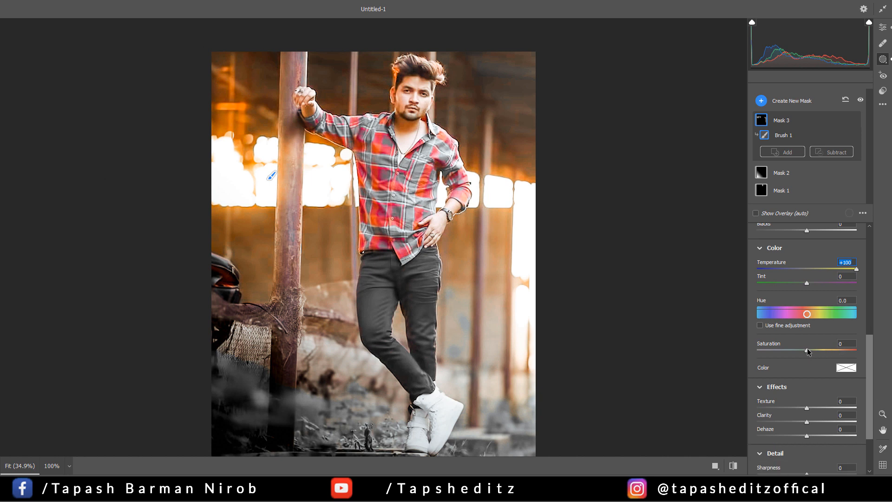
{"action": "scroll", "coordinate": [803, 381], "scroll_direction": "down", "scroll_amount": 2}
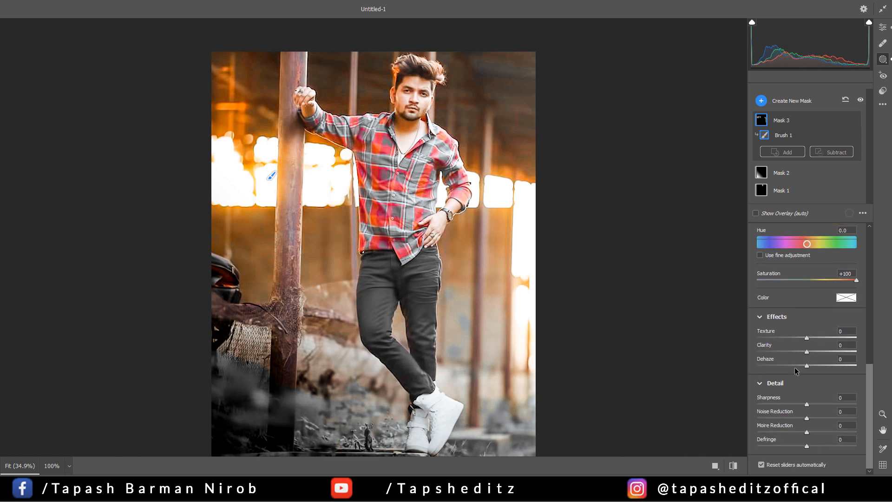
{"action": "left_click_drag", "start_coordinate": [806, 366], "coordinate": [781, 366]}
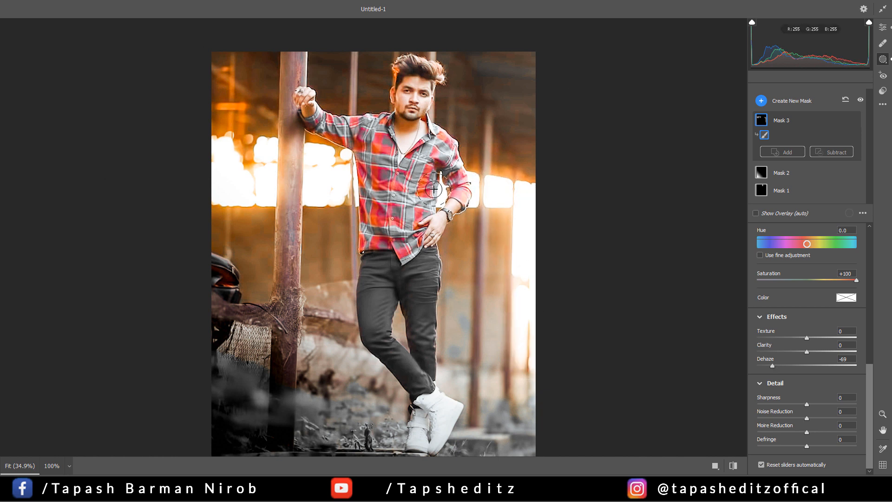
Extend the glow brush mask beside the man's shirt and across the pole to the photo's left edge
{"action": "left_click_drag", "start_coordinate": [352, 166], "coordinate": [351, 188]}
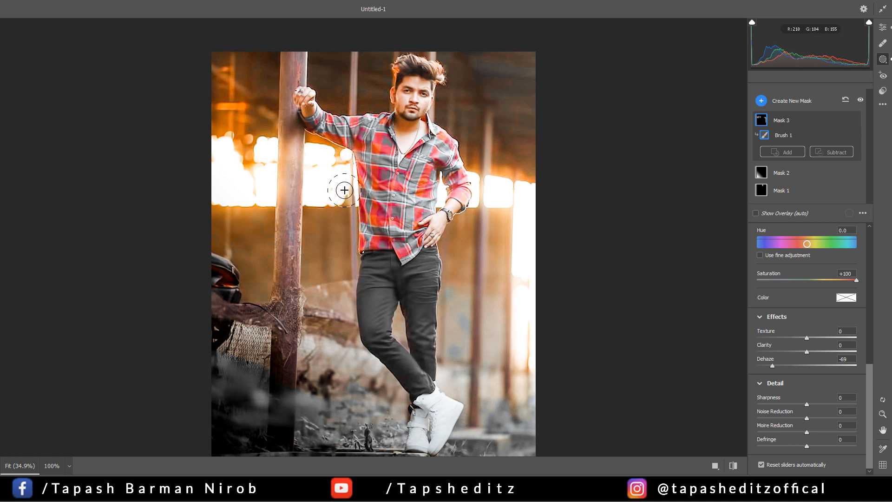
{"action": "mouse_move", "coordinate": [295, 195]}
{"action": "left_mouse_down"}
{"action": "mouse_move", "coordinate": [280, 195]}
{"action": "mouse_move", "coordinate": [290, 195]}
{"action": "mouse_move", "coordinate": [266, 149]}
{"action": "mouse_move", "coordinate": [223, 153]}
{"action": "mouse_move", "coordinate": [251, 189]}
{"action": "mouse_move", "coordinate": [211, 189]}
{"action": "left_mouse_up"}
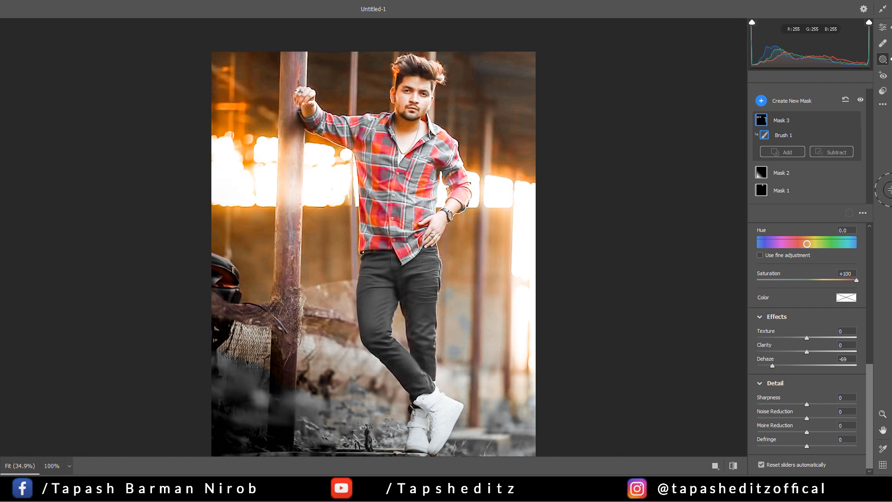
Compare the graded portrait with its original settings and look through the edit, healing and masking tools
{"action": "left_click", "coordinate": [733, 465]}
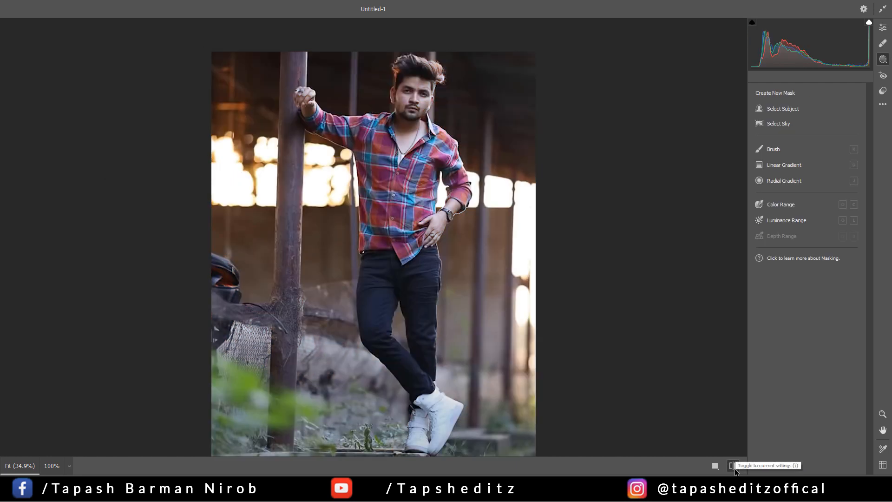
{"action": "left_click", "coordinate": [731, 466]}
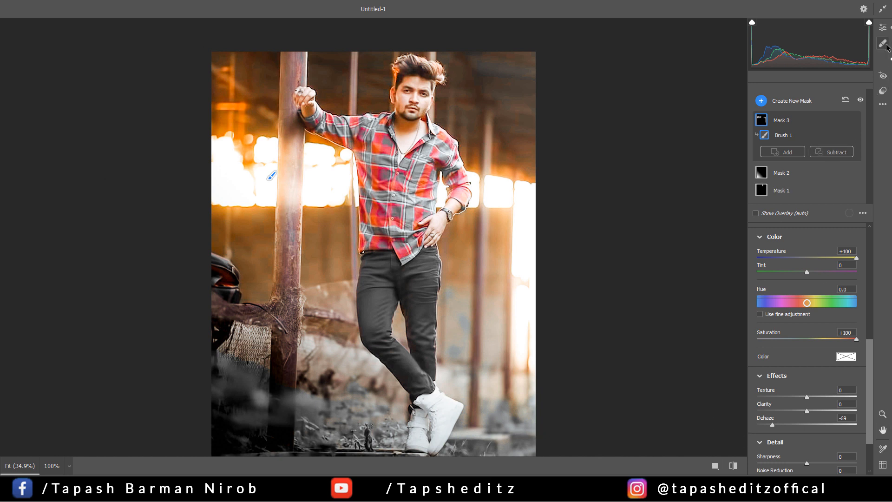
{"action": "left_click", "coordinate": [885, 29]}
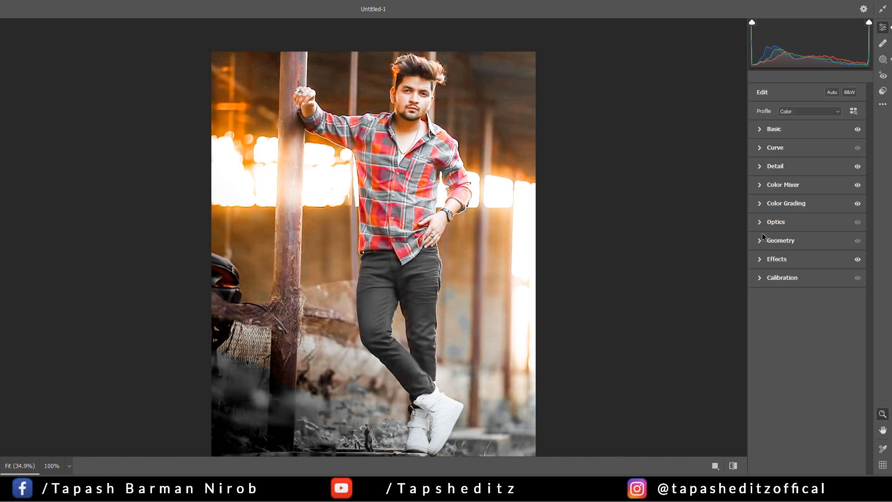
{"action": "left_click", "coordinate": [884, 44]}
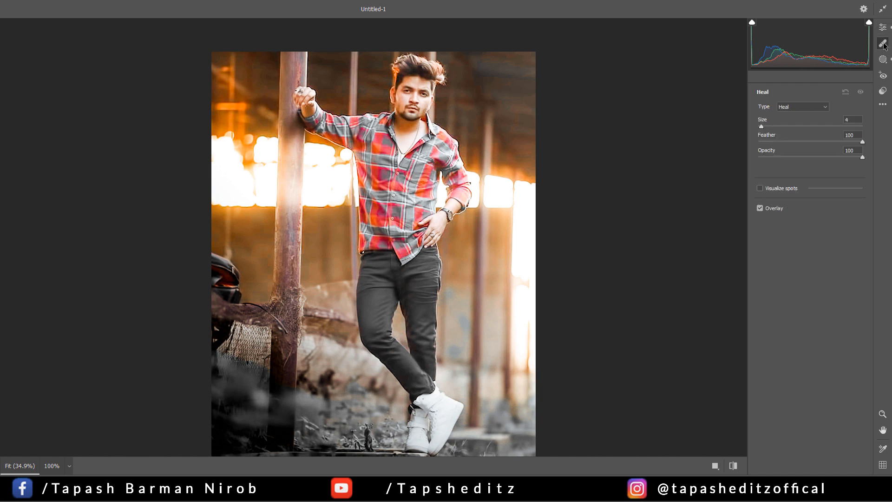
{"action": "left_click", "coordinate": [883, 62]}
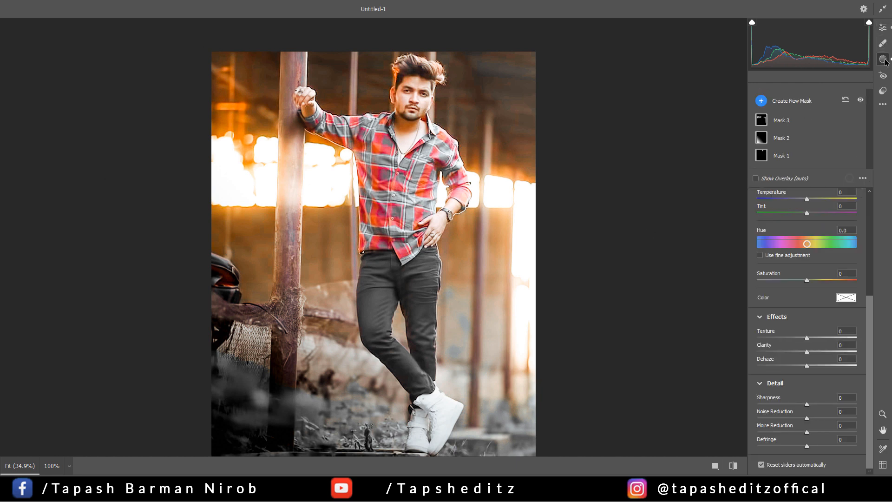
Paint a new size 8 brush mask over the man's dark trousers
{"action": "left_click", "coordinate": [761, 100]}
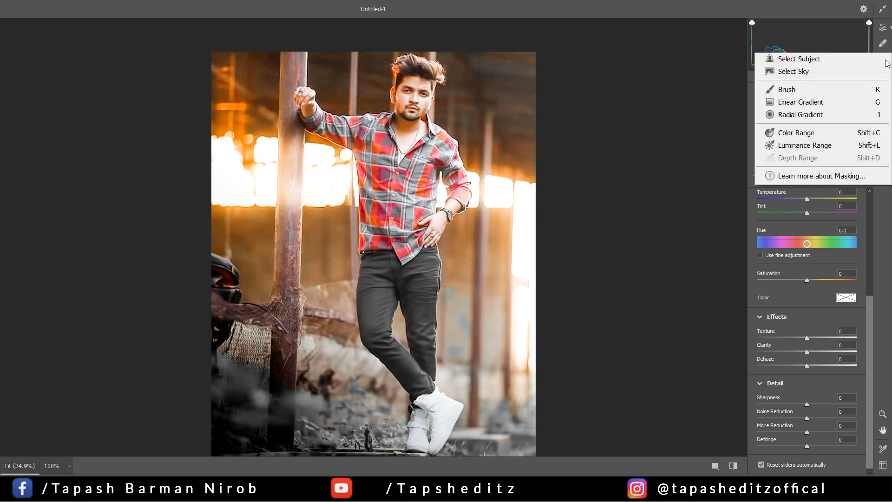
{"action": "left_click", "coordinate": [790, 90]}
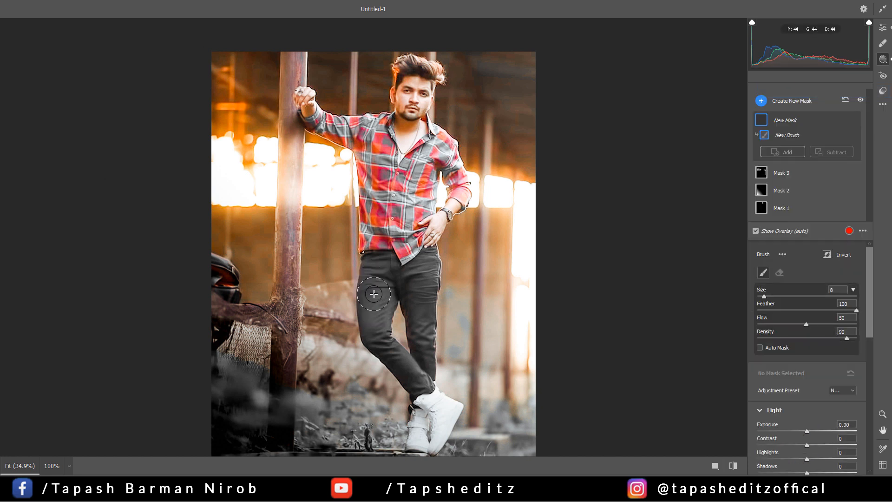
{"action": "mouse_move", "coordinate": [379, 331]}
{"action": "left_mouse_down"}
{"action": "mouse_move", "coordinate": [415, 380]}
{"action": "mouse_move", "coordinate": [426, 260]}
{"action": "mouse_move", "coordinate": [419, 267]}
{"action": "mouse_move", "coordinate": [367, 259]}
{"action": "left_mouse_up"}
Darken the trousers mask with Exposure -1.95 and Contrast +53, and extend its brushing over the rest of the legs
{"action": "scroll", "coordinate": [833, 353], "scroll_direction": "down", "scroll_amount": 2}
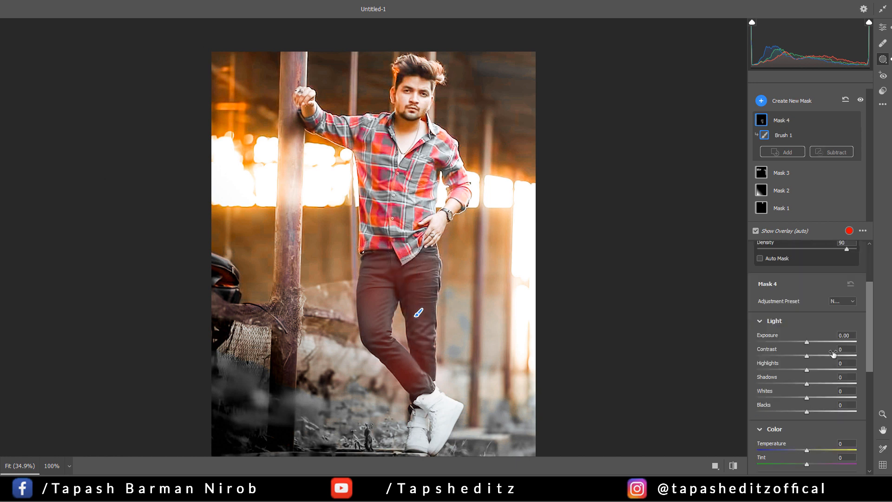
{"action": "left_click_drag", "start_coordinate": [793, 342], "coordinate": [782, 342]}
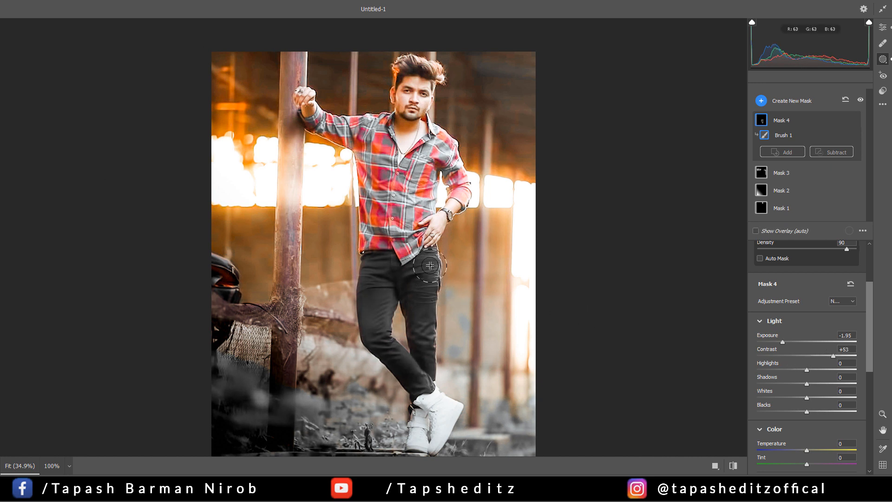
{"action": "left_click_drag", "start_coordinate": [430, 266], "coordinate": [425, 342]}
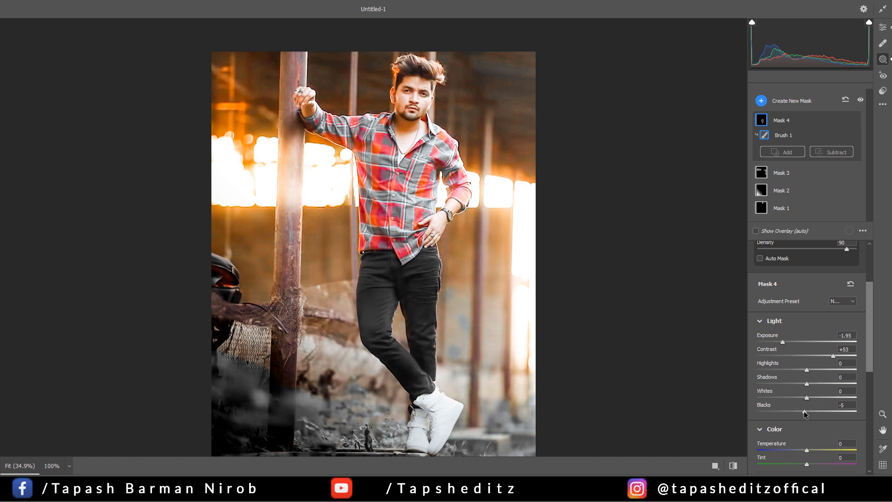
{"action": "mouse_move", "coordinate": [415, 390]}
{"action": "left_mouse_down"}
{"action": "mouse_move", "coordinate": [436, 359]}
{"action": "mouse_move", "coordinate": [434, 343]}
{"action": "left_mouse_up"}
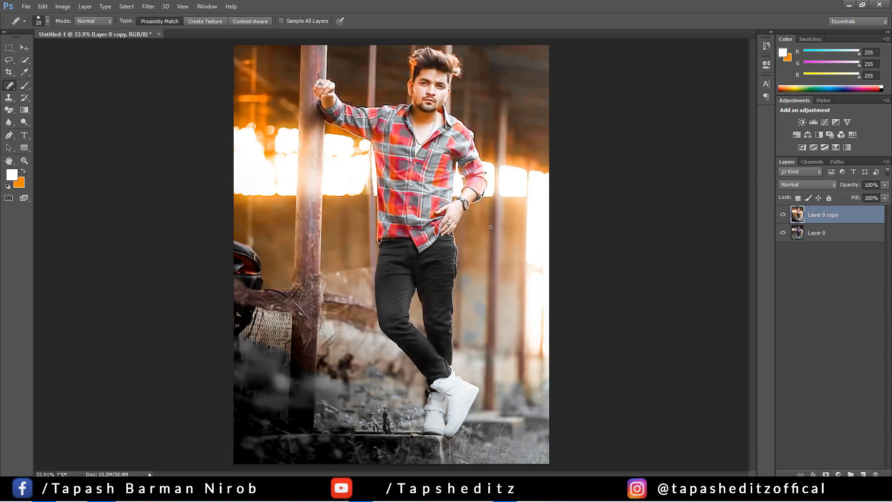
Move the original Layer 0 above Layer 0 copy and toggle its visibility to compare the photo before and after grading
{"action": "key", "text": "ctrl+minus"}
{"action": "key", "text": "ctrl+minus"}
{"action": "key", "text": "ctrl+minus"}
{"action": "key", "text": "ctrl+minus"}
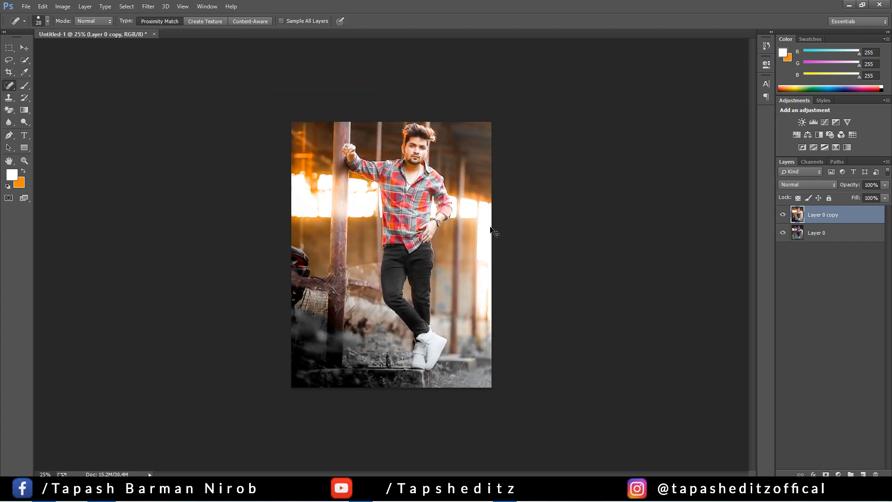
{"action": "key", "text": "ctrl+plus"}
{"action": "key", "text": "ctrl+plus"}
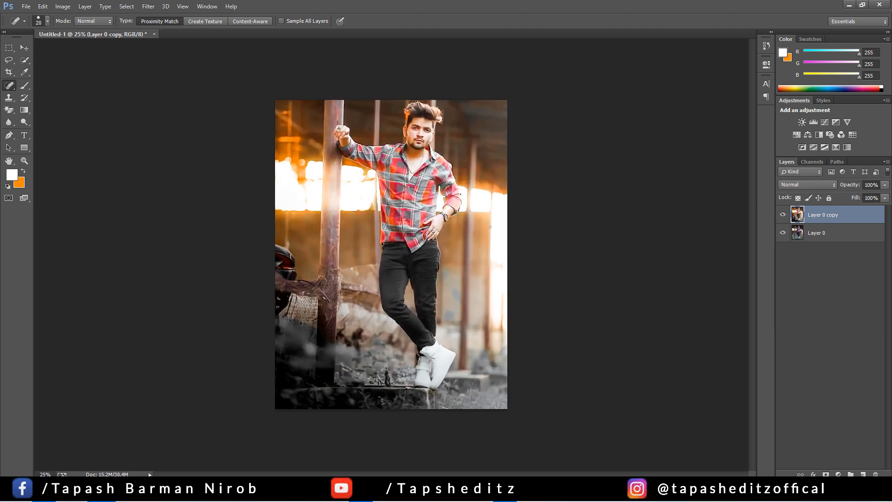
{"action": "left_click", "coordinate": [822, 236]}
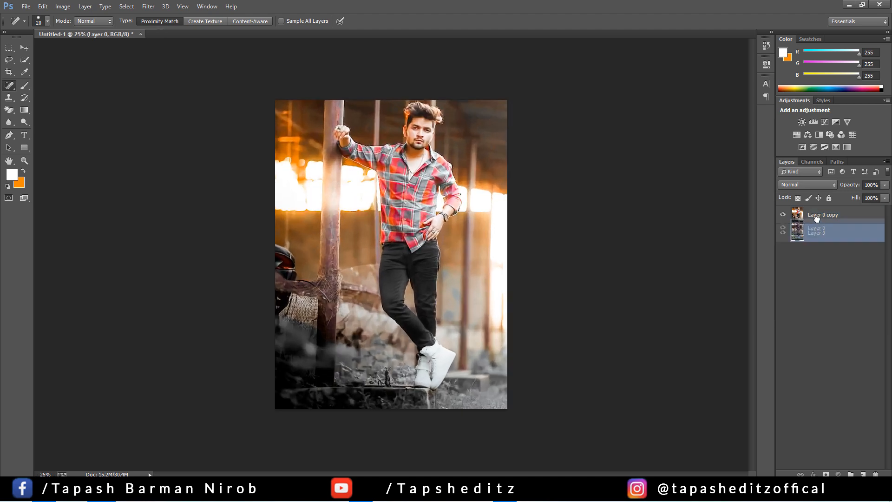
{"action": "left_click_drag", "start_coordinate": [821, 206], "coordinate": [820, 211]}
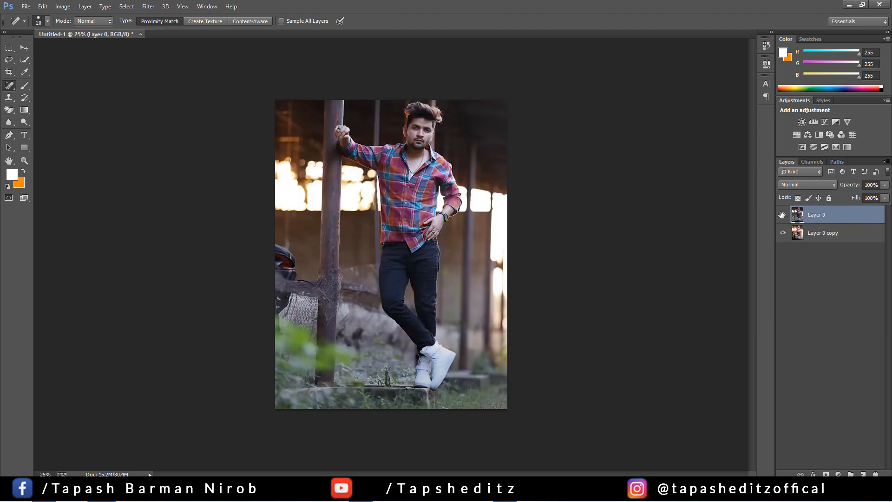
{"action": "left_click", "coordinate": [782, 214]}
{"action": "left_click", "coordinate": [782, 214]}
Apply a High Pass filter with a reduced radius to Layer 0
{"action": "left_click", "coordinate": [148, 6]}
{"action": "mouse_move", "coordinate": [261, 250]}
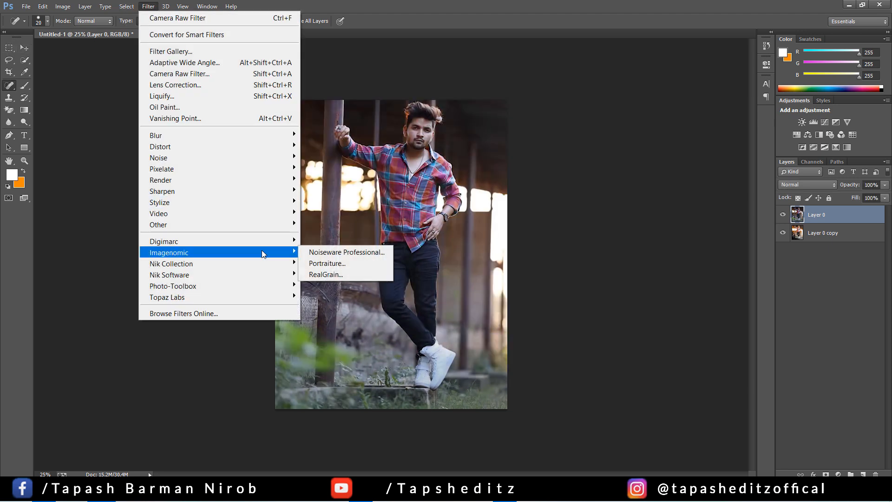
{"action": "mouse_move", "coordinate": [236, 223]}
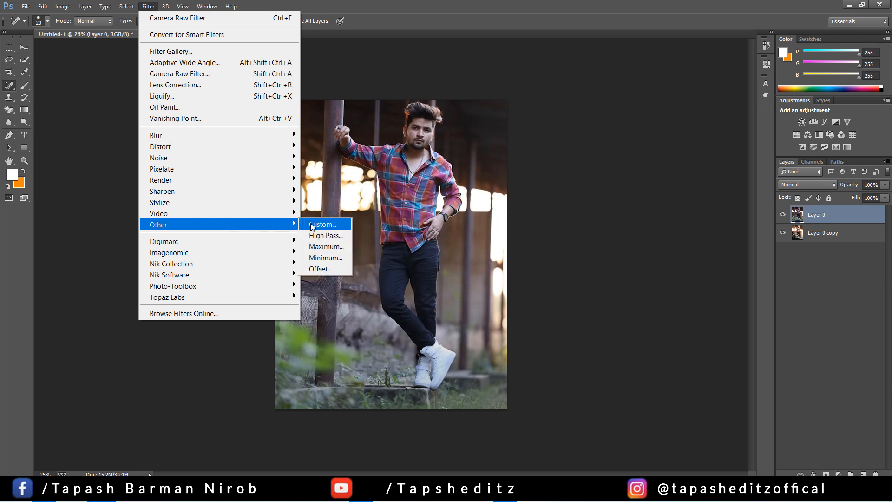
{"action": "left_click", "coordinate": [323, 235]}
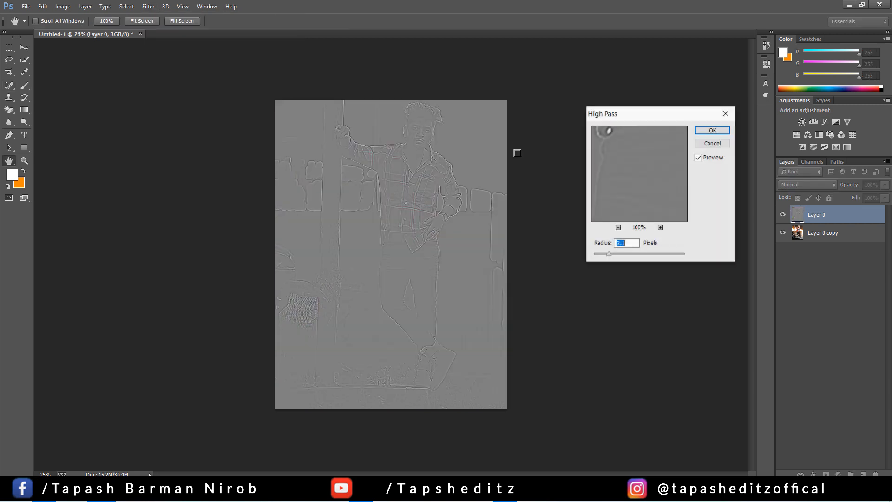
{"action": "left_click", "coordinate": [599, 254]}
{"action": "left_click", "coordinate": [724, 130]}
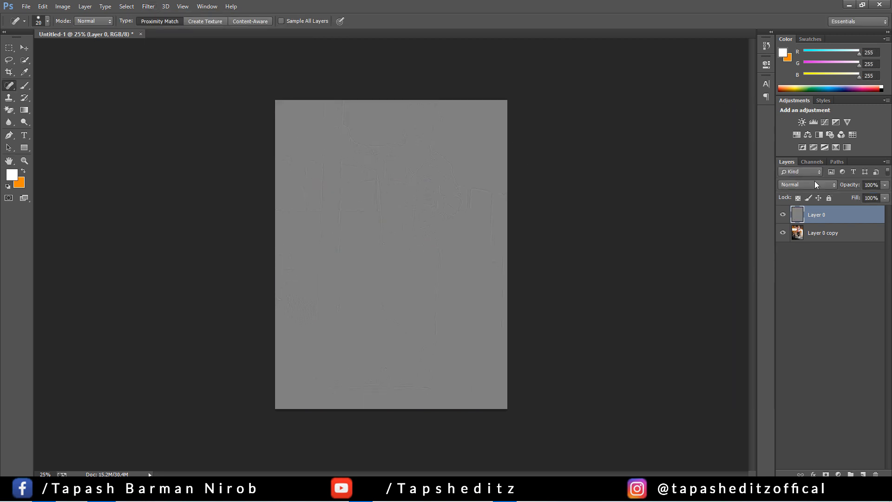
Set Layer 0 to the Overlay blend mode and merge it down into Layer 0 copy
{"action": "left_click", "coordinate": [815, 185]}
{"action": "left_click", "coordinate": [808, 333]}
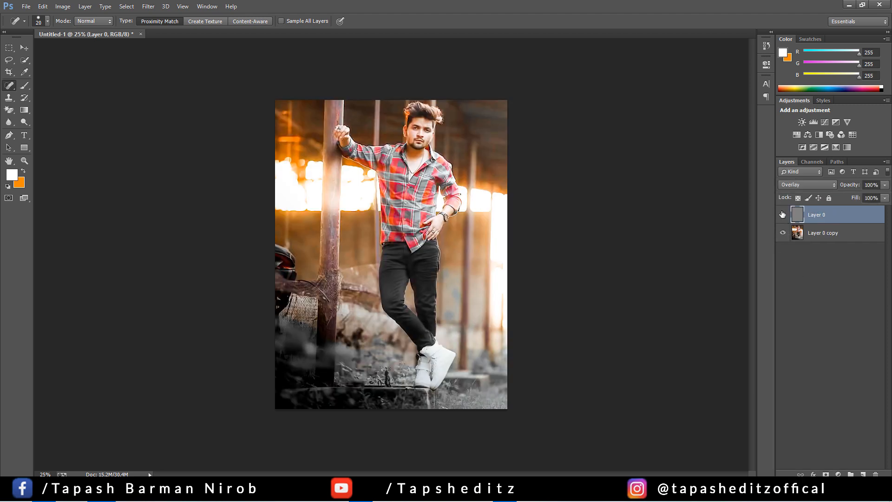
{"action": "right_click", "coordinate": [837, 215]}
{"action": "left_click", "coordinate": [608, 337]}
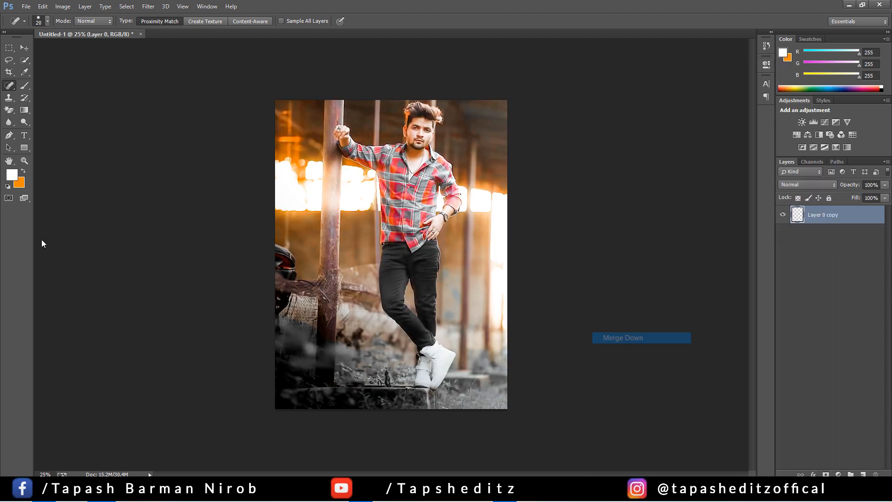
Reopen the Camera Raw filter on the merged layer and paint a size 8 brush mask over the bright window openings
{"action": "left_click", "coordinate": [148, 7]}
{"action": "left_click", "coordinate": [185, 75]}
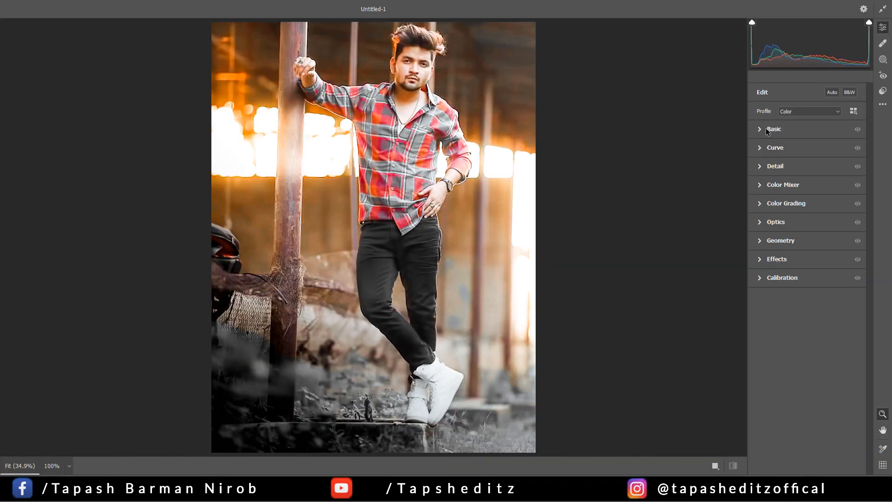
{"action": "left_click", "coordinate": [765, 129]}
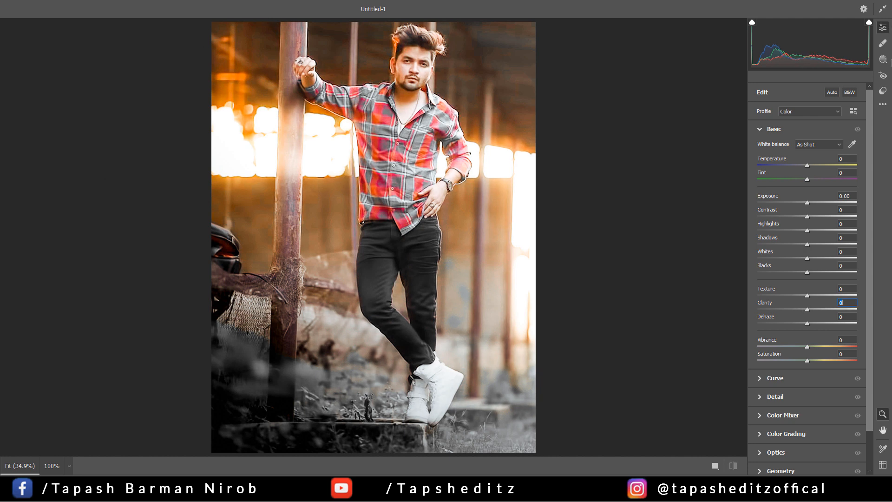
{"action": "left_click", "coordinate": [883, 59]}
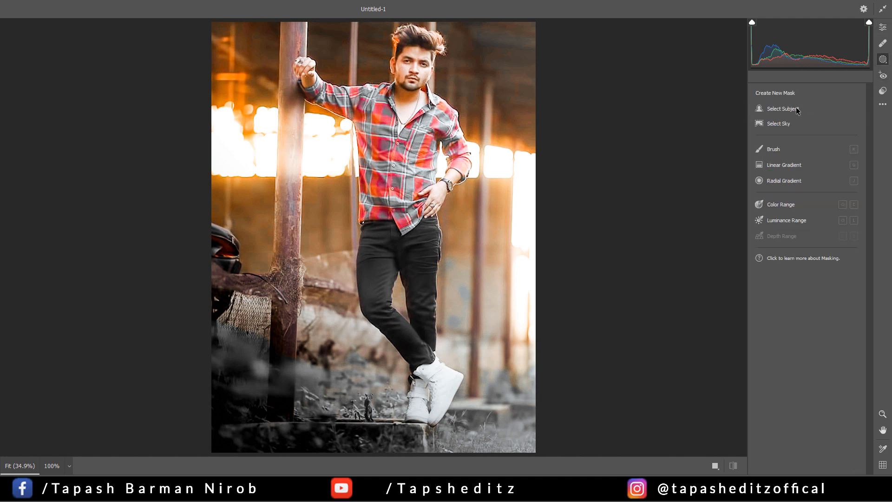
{"action": "left_click", "coordinate": [773, 149]}
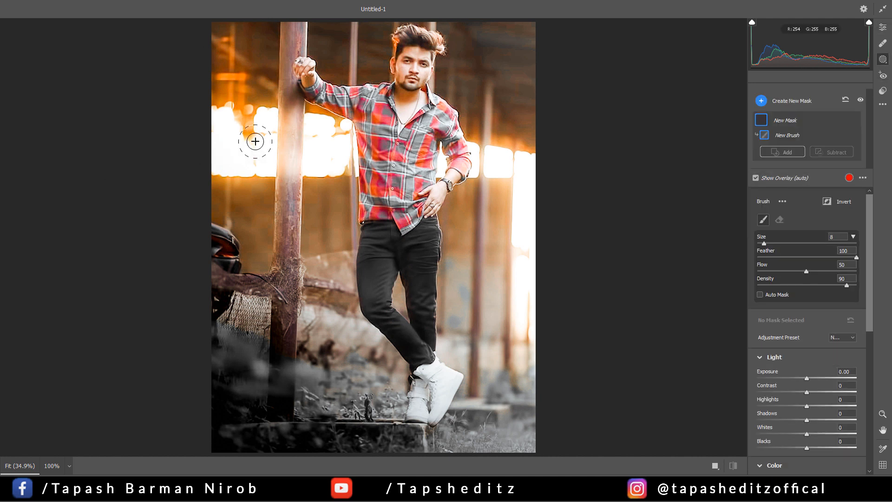
{"action": "mouse_move", "coordinate": [230, 115]}
{"action": "left_mouse_down"}
{"action": "mouse_move", "coordinate": [348, 170]}
{"action": "mouse_move", "coordinate": [309, 131]}
{"action": "mouse_move", "coordinate": [335, 124]}
{"action": "mouse_move", "coordinate": [346, 161]}
{"action": "mouse_move", "coordinate": [524, 157]}
{"action": "mouse_move", "coordinate": [528, 331]}
{"action": "left_mouse_up"}
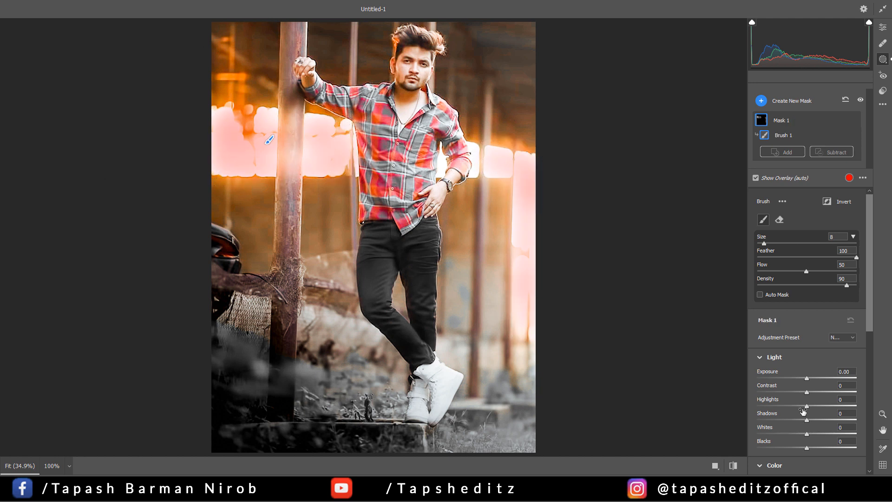
Adjust the Clarity of the brushed window openings, trying +64 and lowering it to +35
{"action": "scroll", "coordinate": [779, 434], "scroll_direction": "down", "scroll_amount": 5}
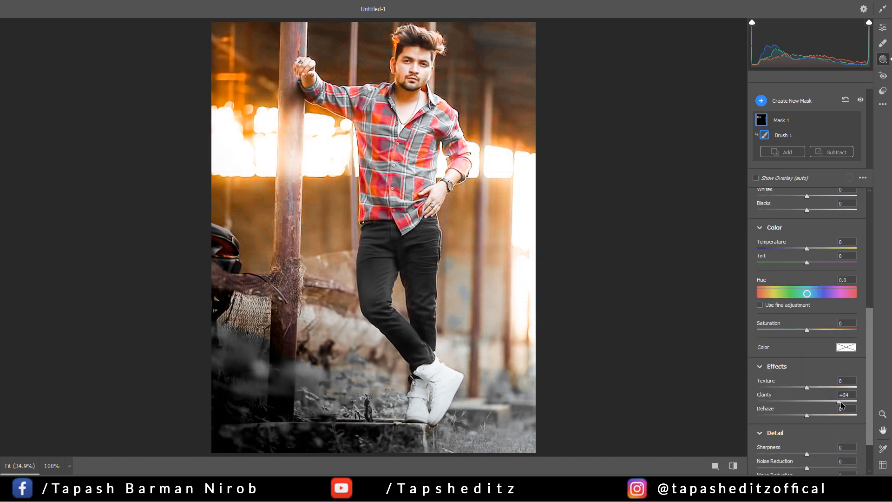
{"action": "left_click_drag", "start_coordinate": [841, 404], "coordinate": [763, 404]}
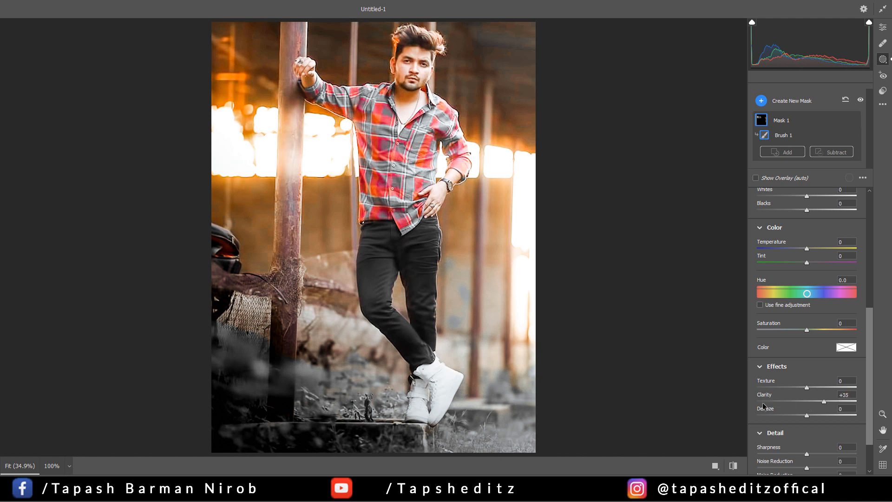